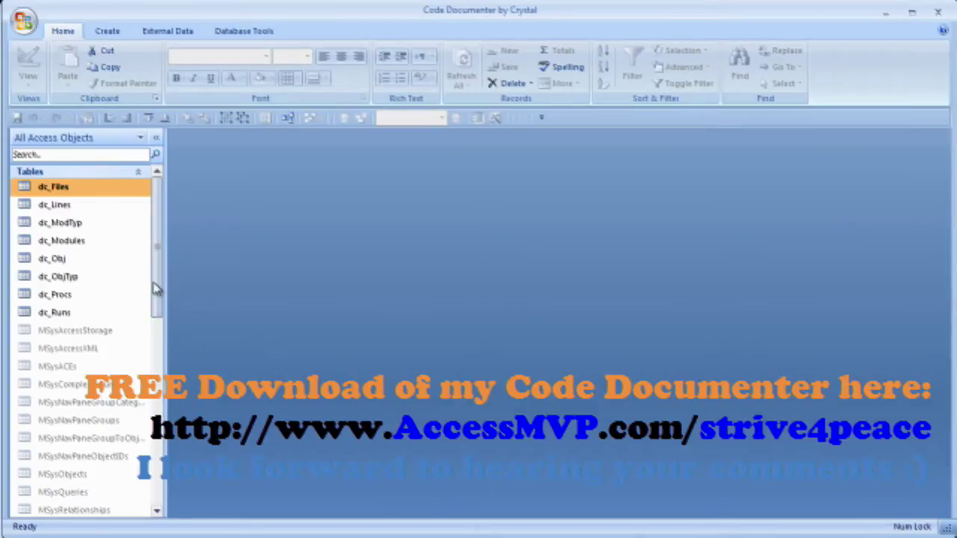
- Search 'men' to open dc_f_MENU_CodeDocumenter, then collapse the Navigation Pane and ribbon
drag(157, 289, 150, 471)
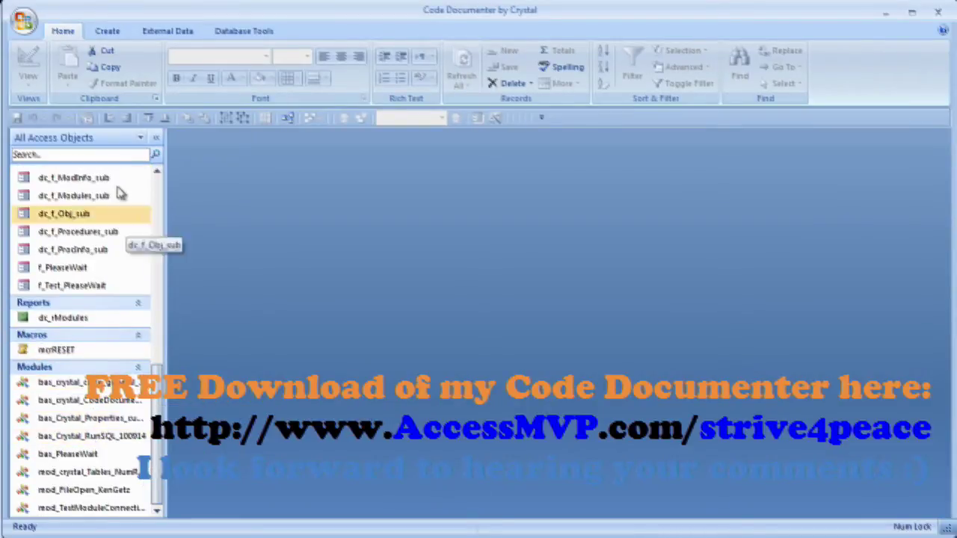
click(56, 153)
text(men)
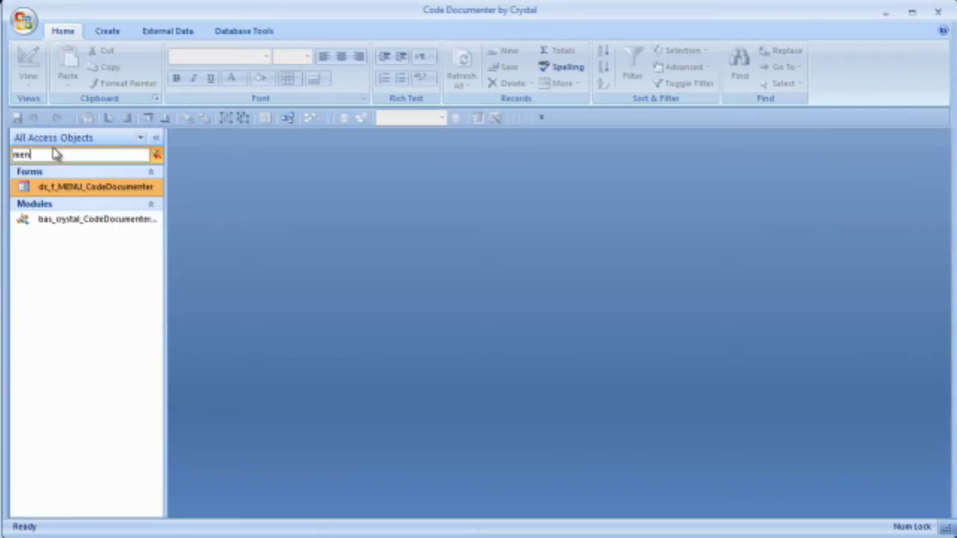
click(56, 186)
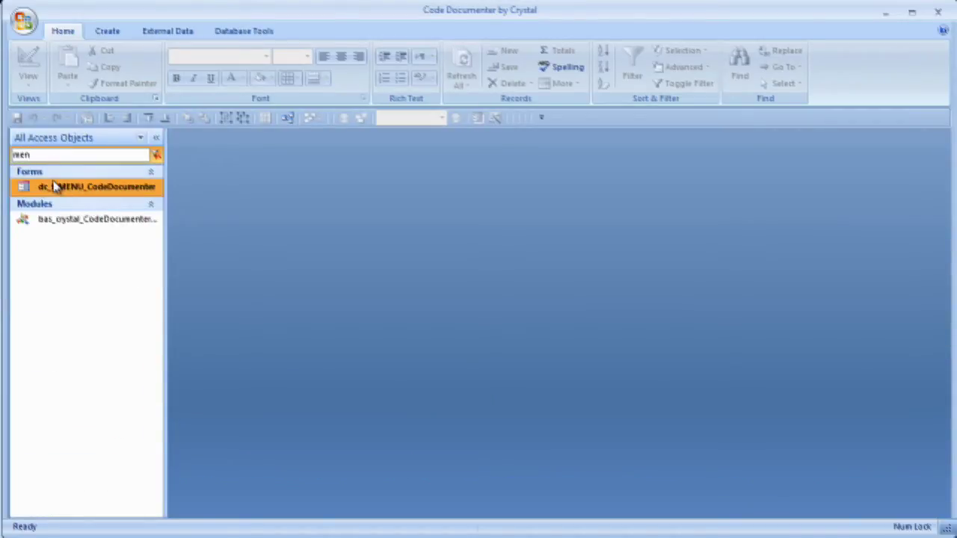
double_click(54, 186)
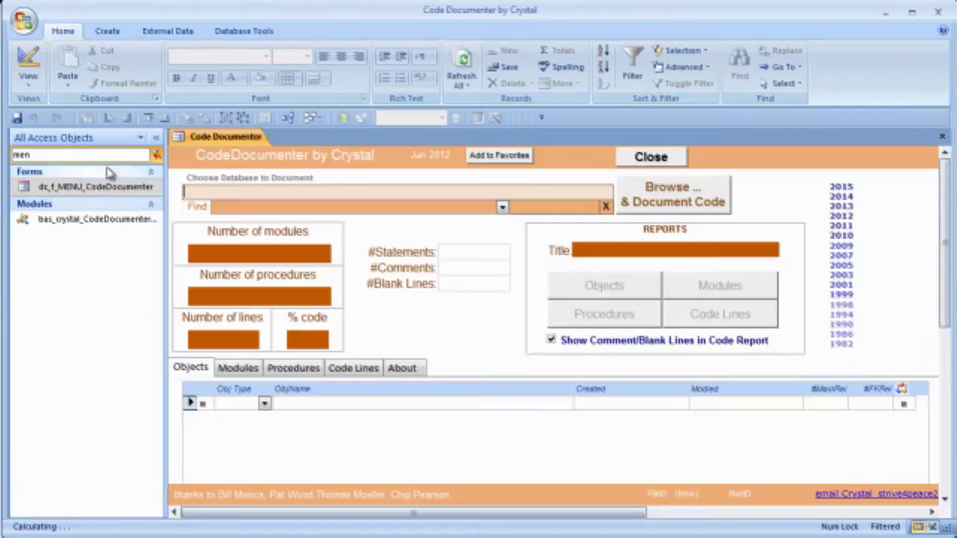
click(156, 138)
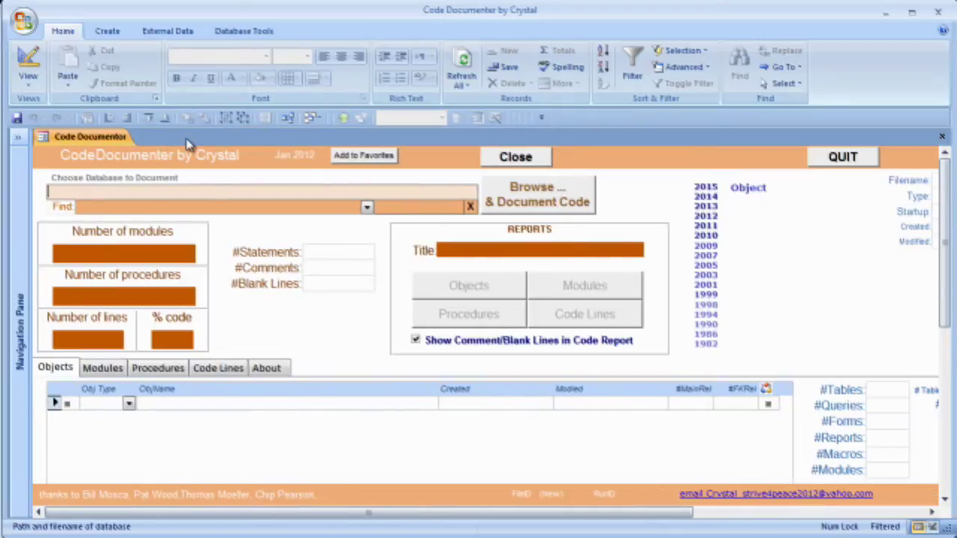
double_click(63, 32)
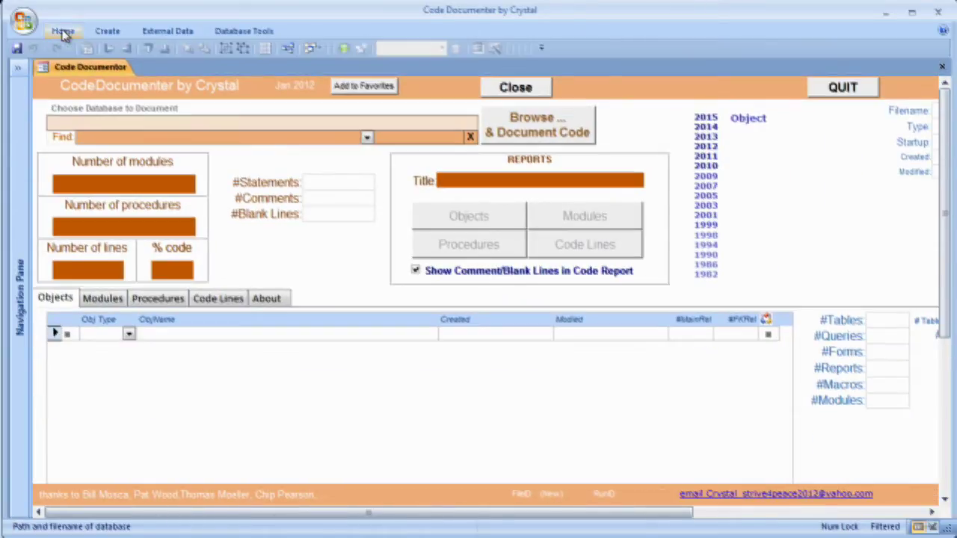
- Run Browse & Document Code on DocumentCode_120129_930a.accdb and dismiss the Time to execute message
click(553, 133)
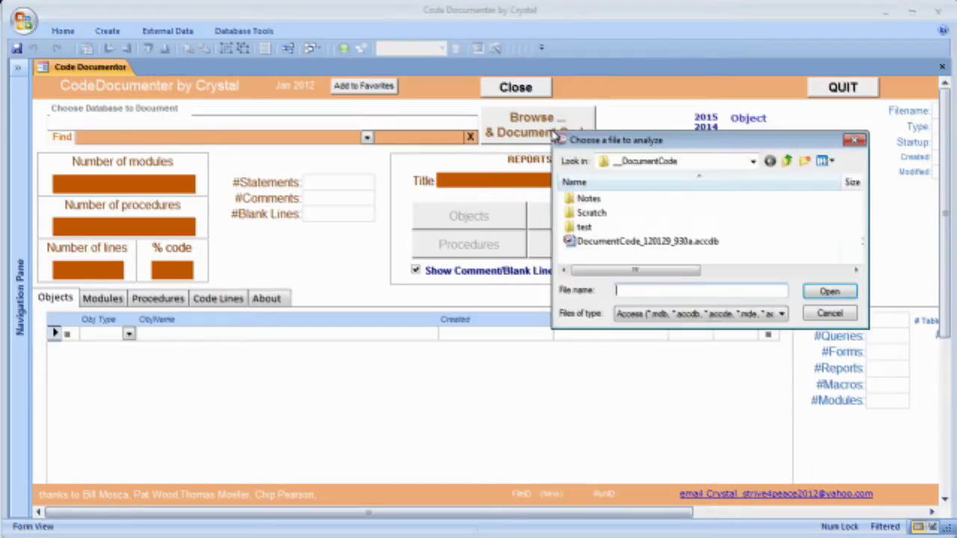
click(671, 245)
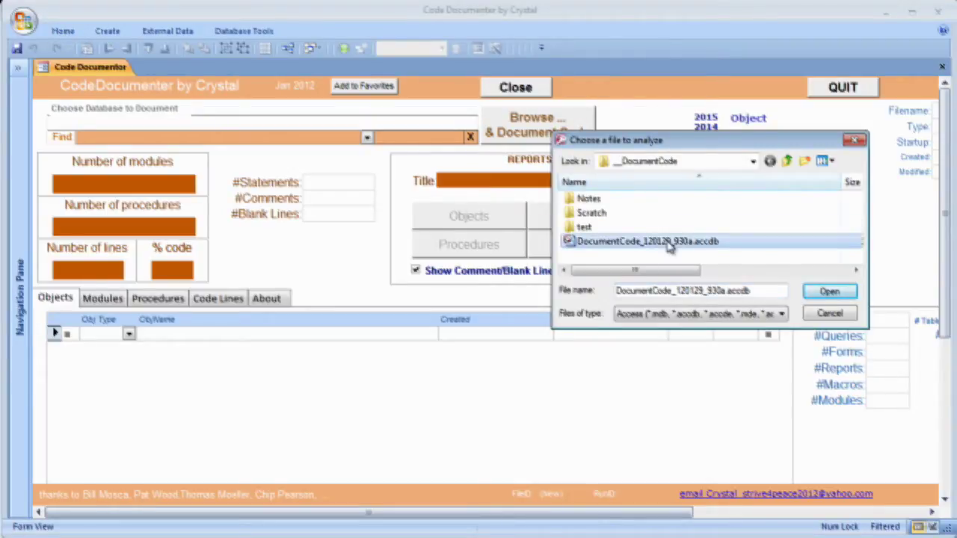
click(830, 294)
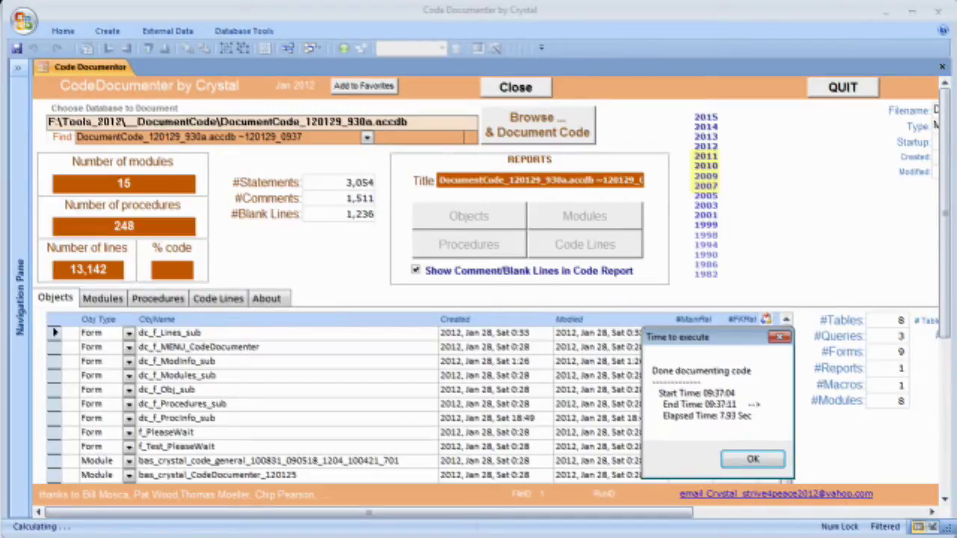
click(753, 459)
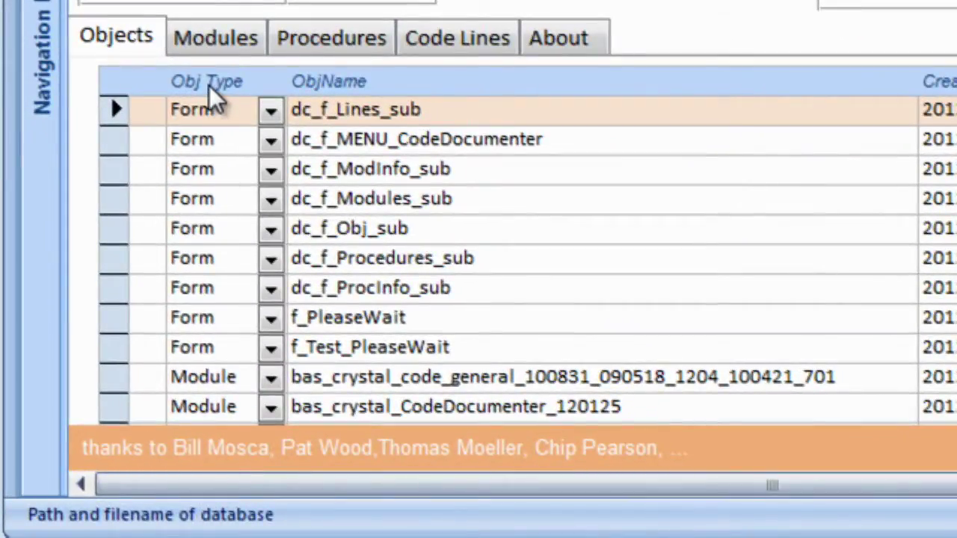
- Sort the object list by Obj Type, ObjName, Created, Modified, #MainRel, then #FKRel descending
click(210, 84)
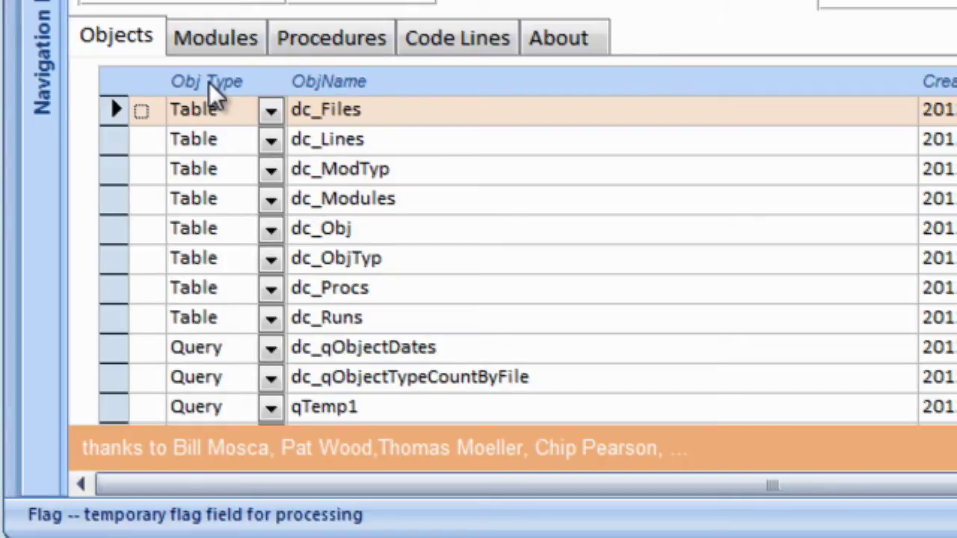
click(344, 86)
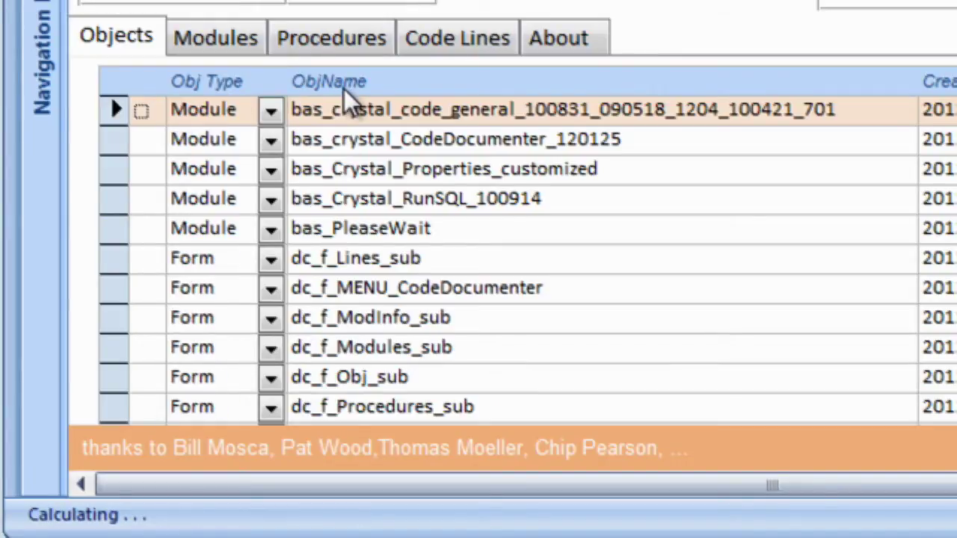
click(944, 88)
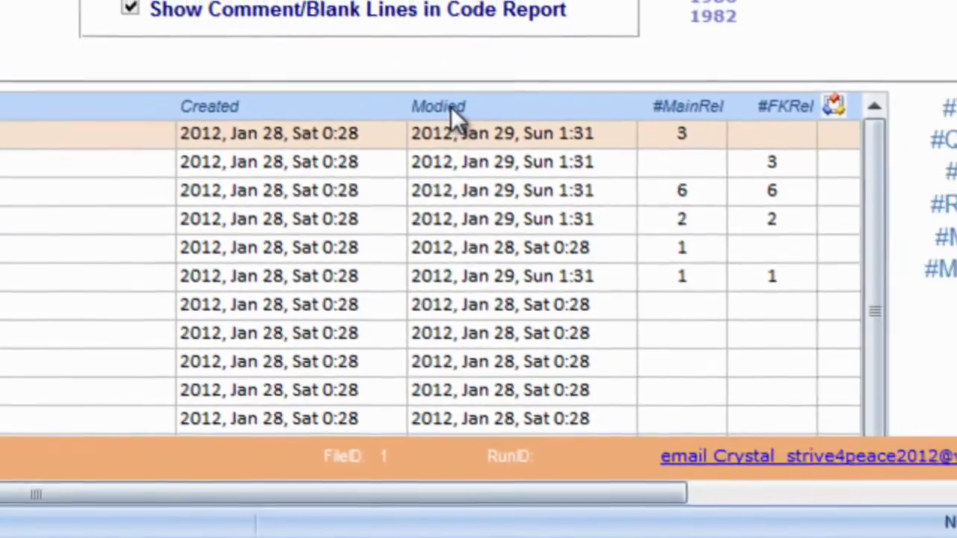
click(751, 104)
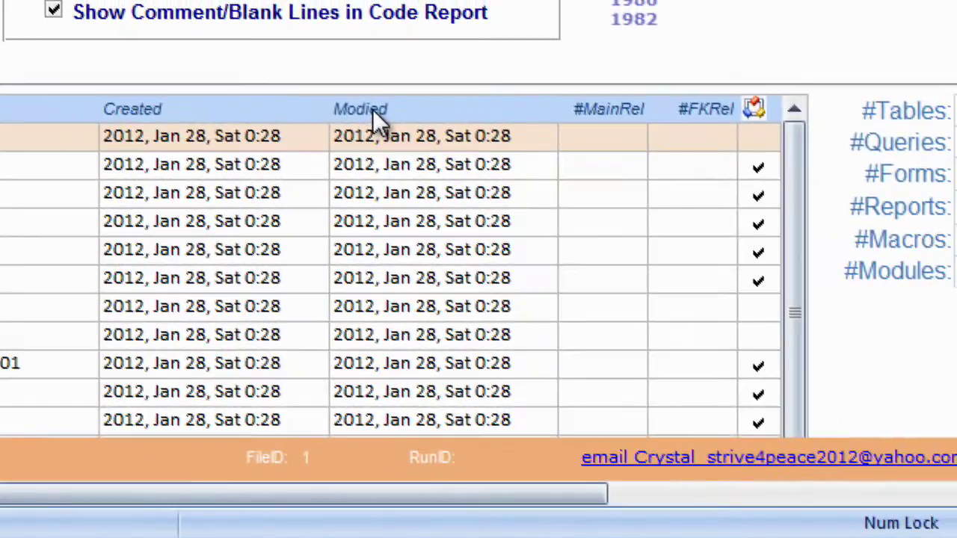
click(604, 112)
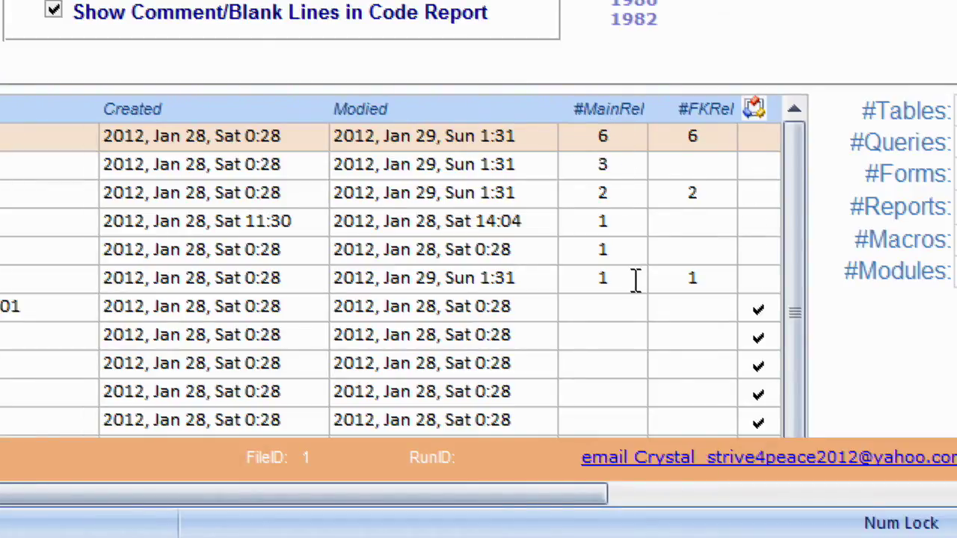
click(713, 110)
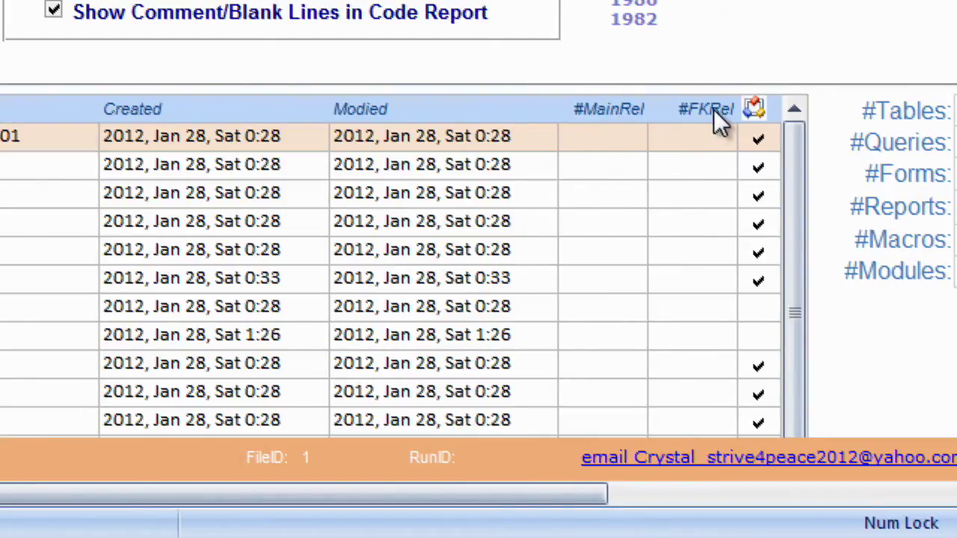
click(714, 110)
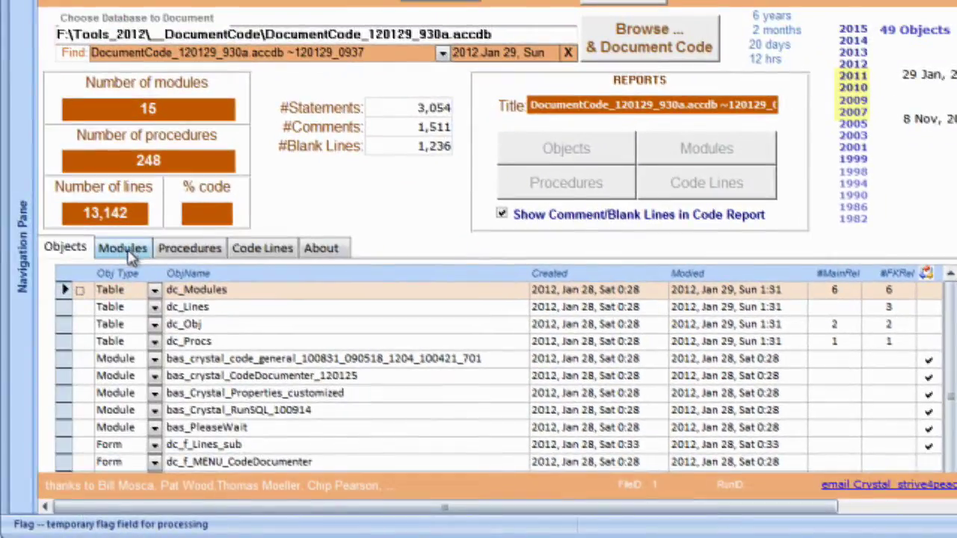
- Show the Modules tab and re-sort it by Modified, Type, then Name
click(123, 248)
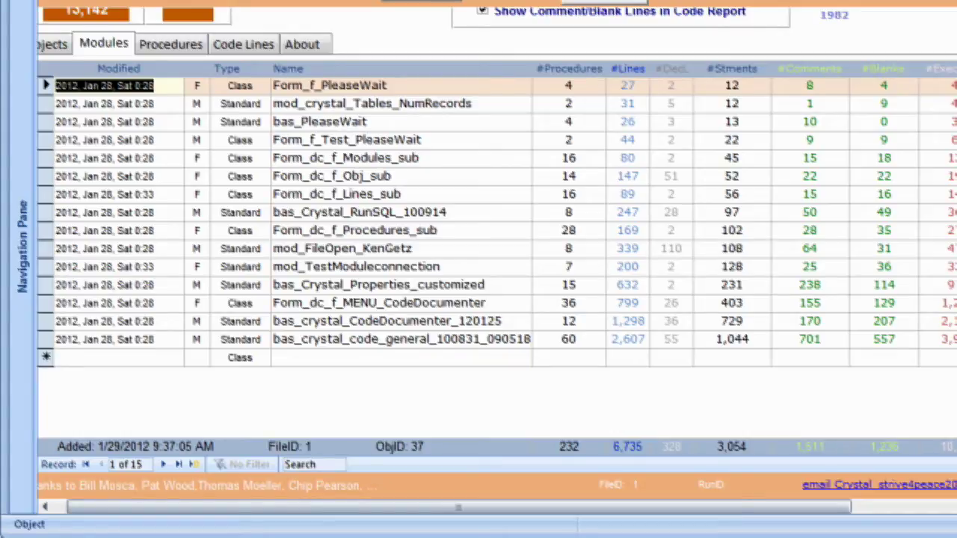
scroll(497, 247, up, 5)
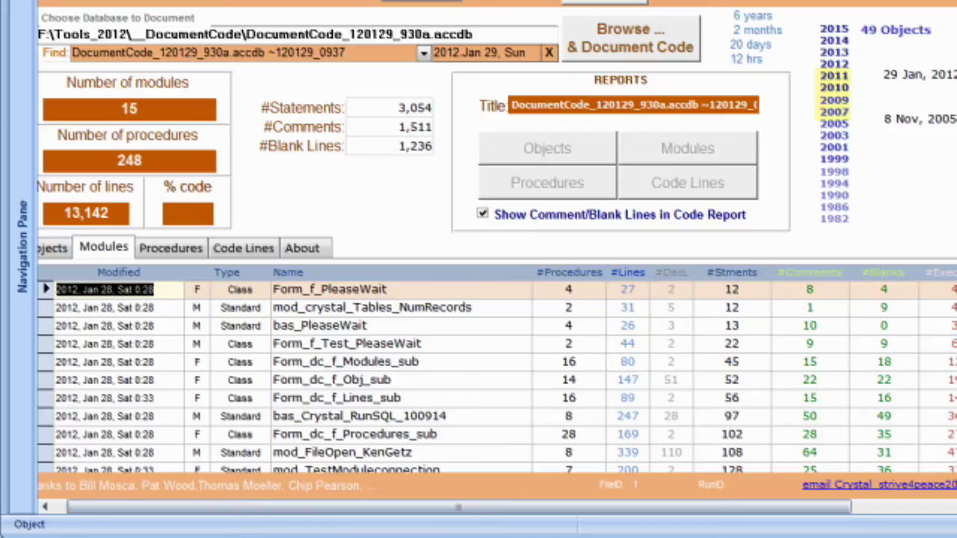
scroll(494, 299, down, 3)
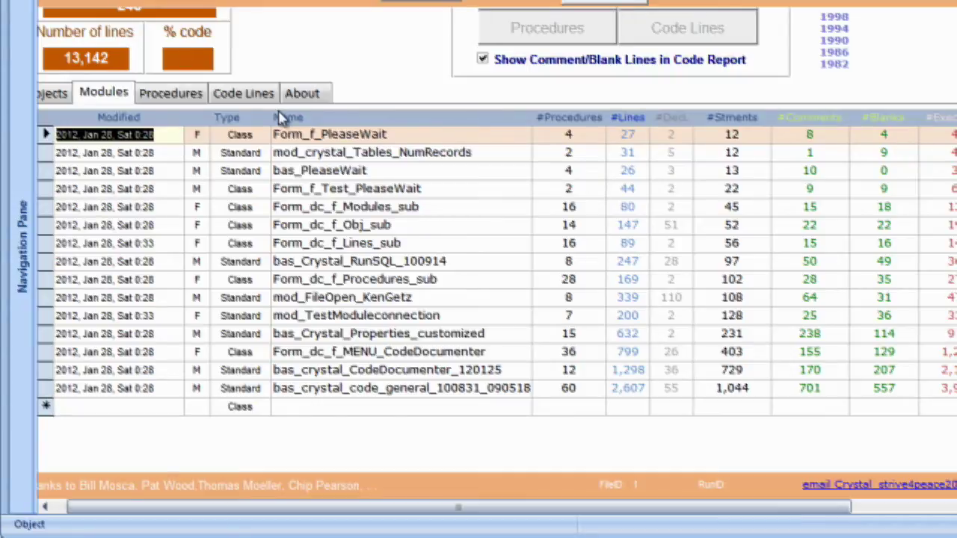
click(120, 119)
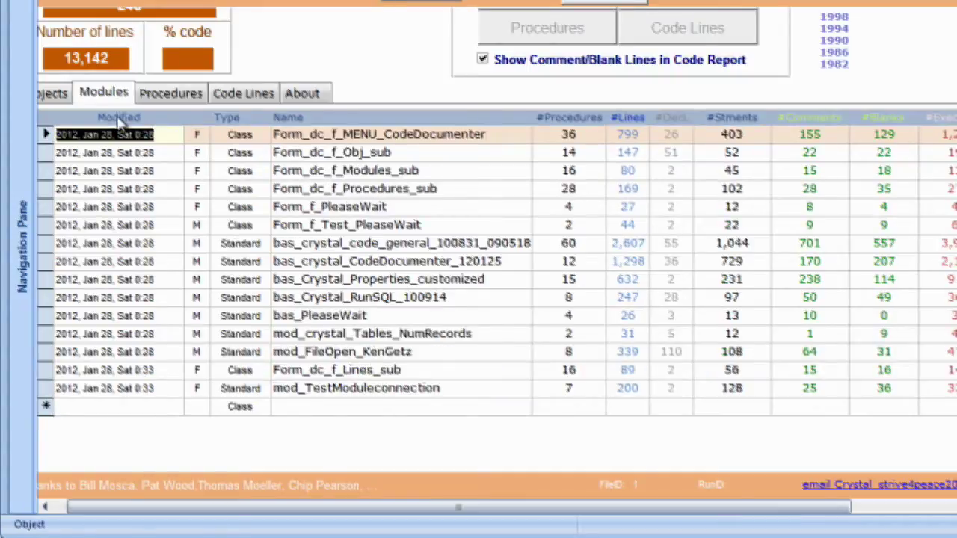
click(233, 121)
click(289, 119)
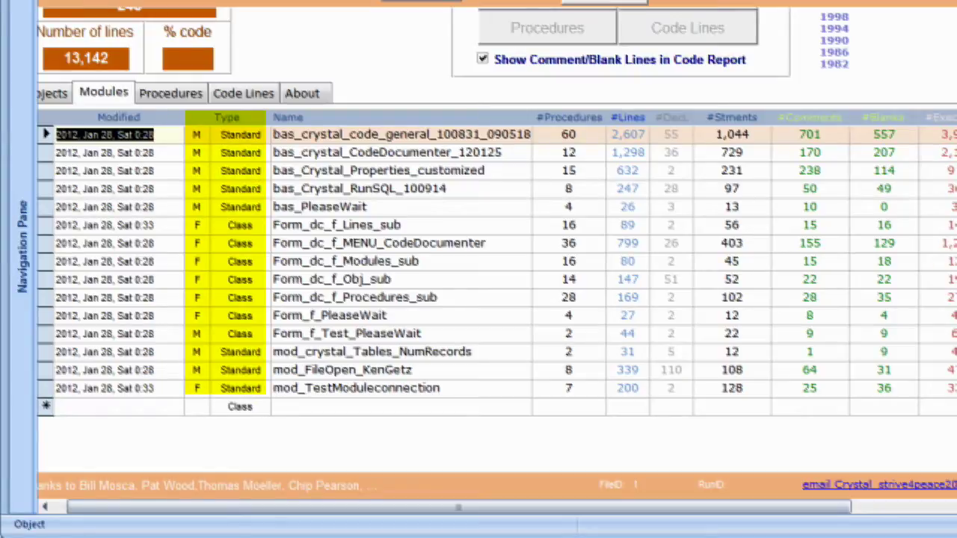
- Select the Form_dc_f_Modules_sub module row and its 45 #Stments value
click(449, 374)
click(441, 260)
click(272, 261)
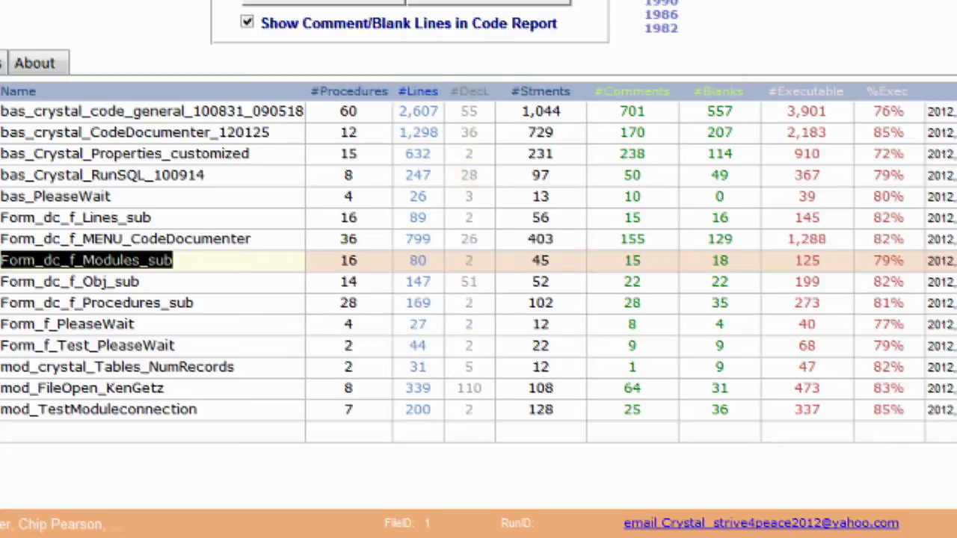
click(550, 259)
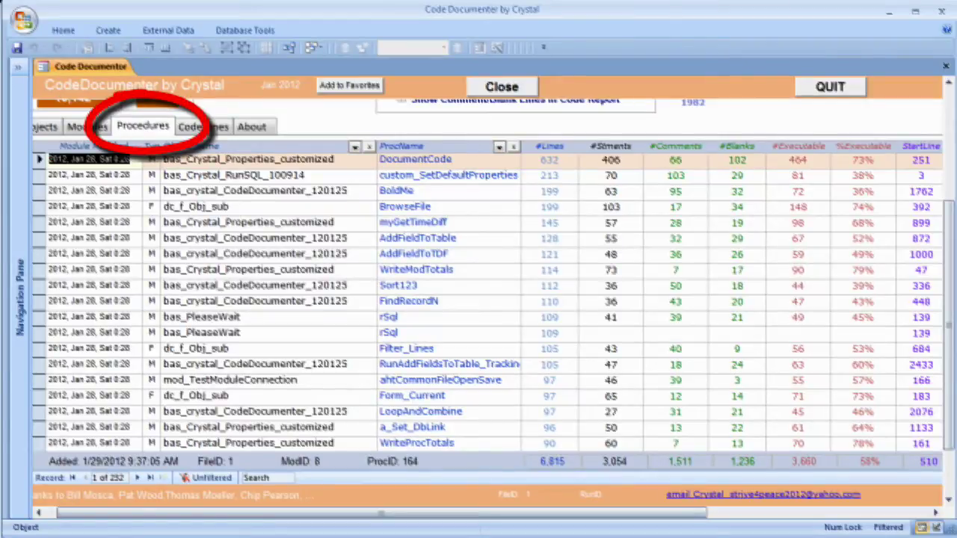
click(411, 148)
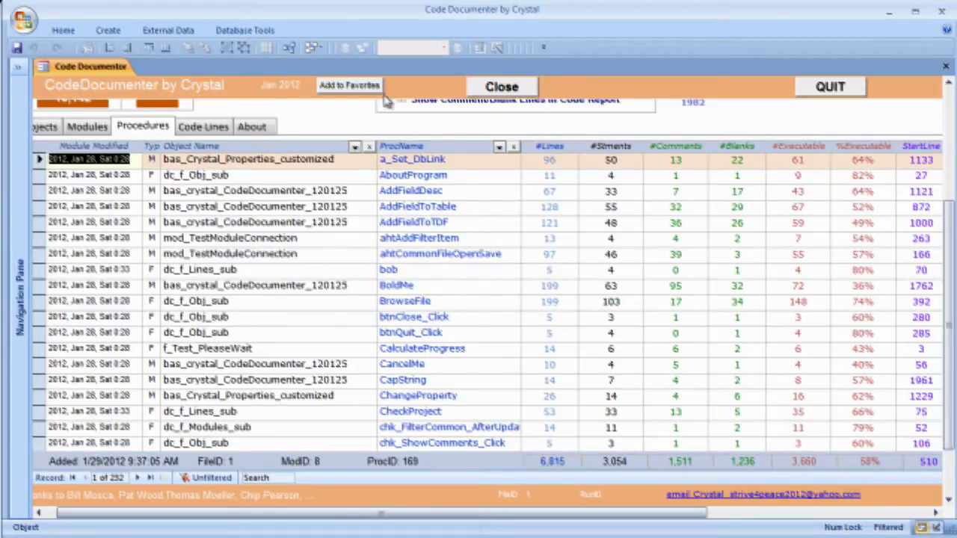
- Show Code Lines filtered to the Form_dc_f_MENU_CodeDocumenter module
click(205, 128)
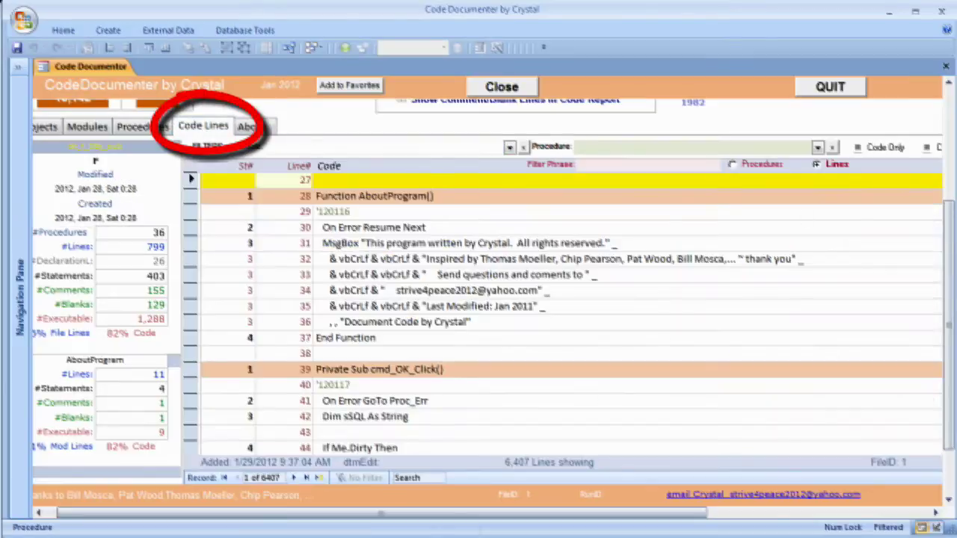
scroll(946, 357, up, 2)
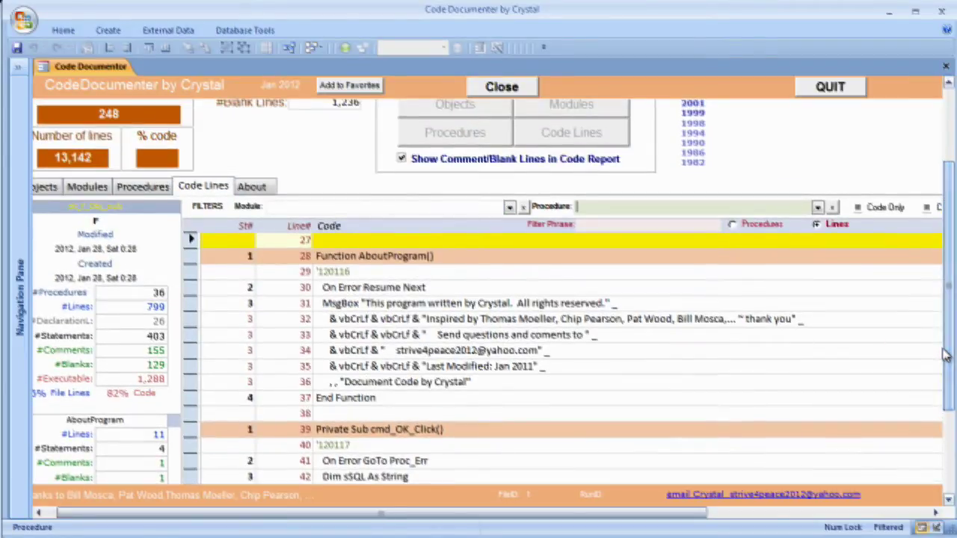
scroll(946, 356, up, 1)
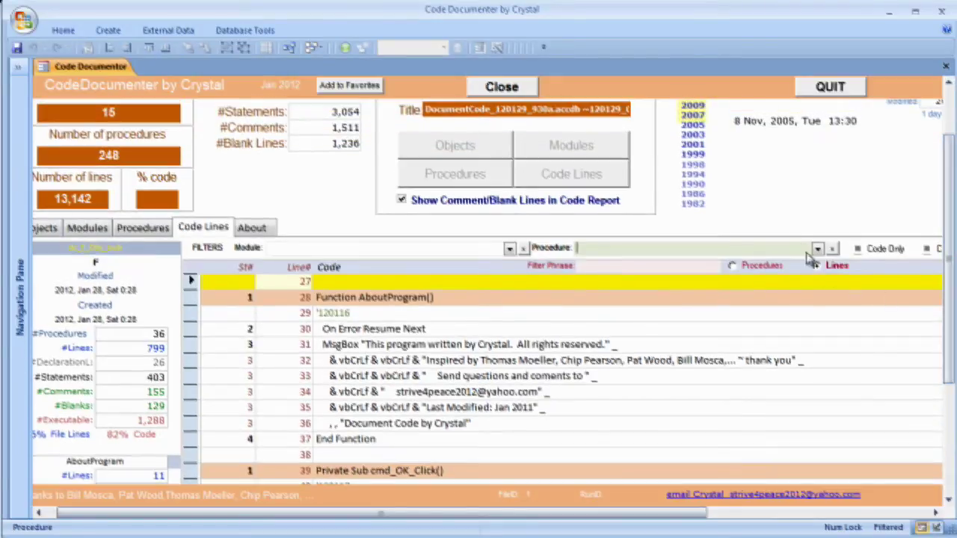
click(510, 249)
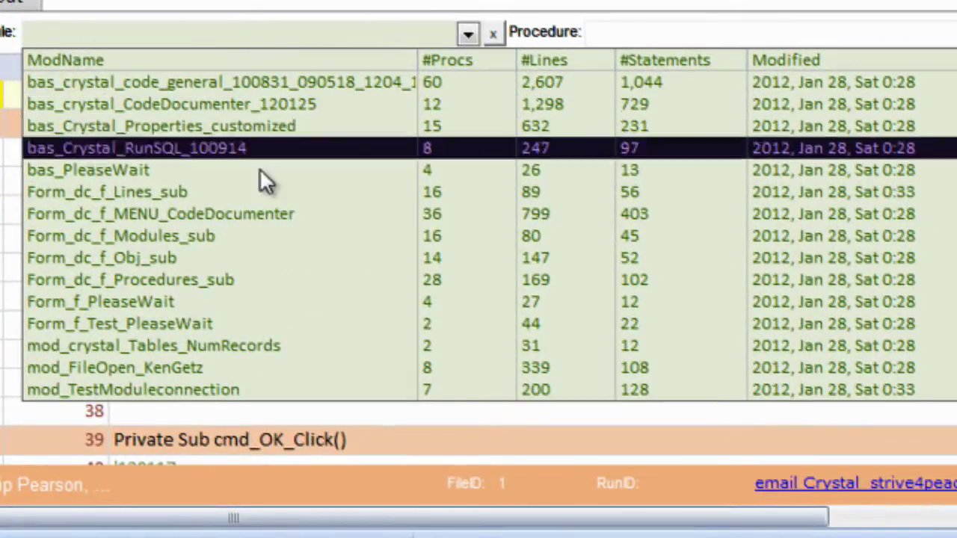
click(262, 213)
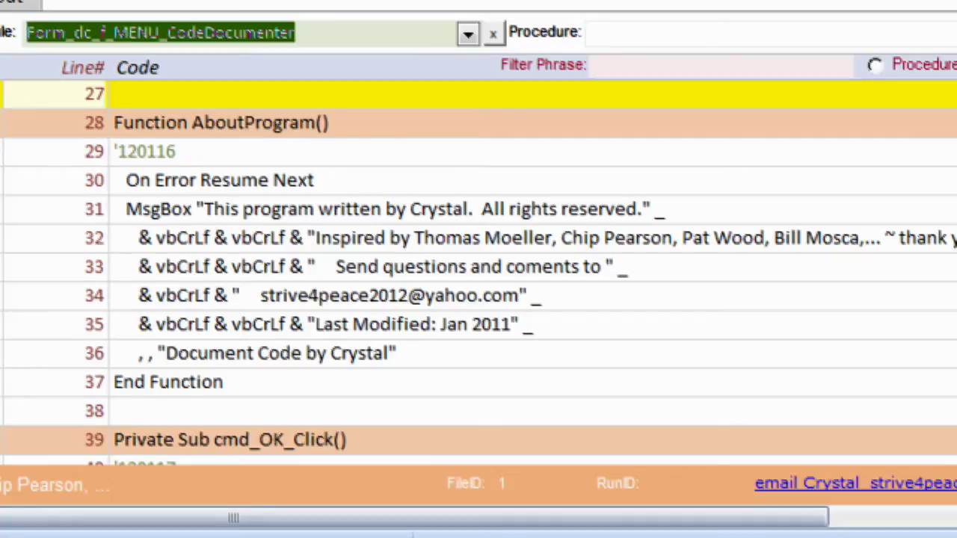
- Filter the code lines to the BrowseFile procedure and select line 395
click(827, 50)
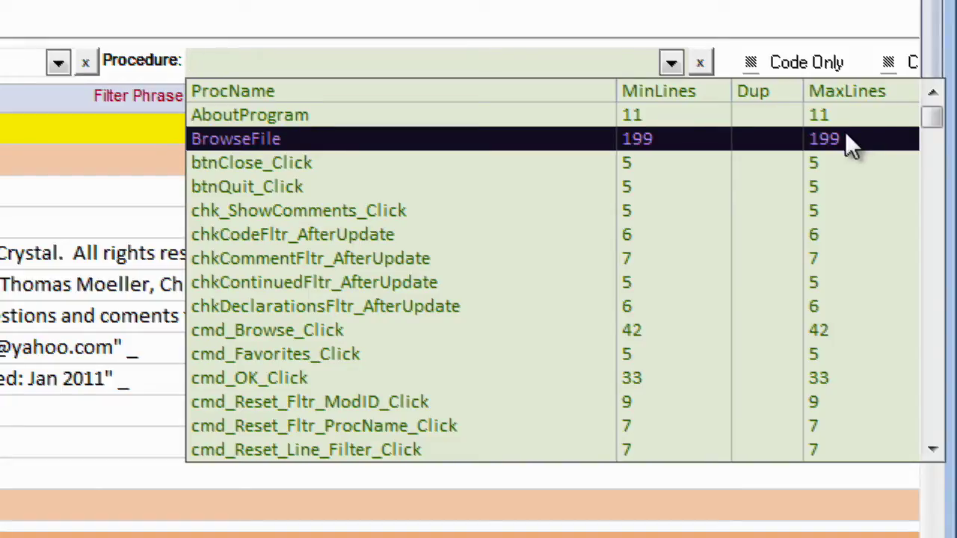
click(843, 141)
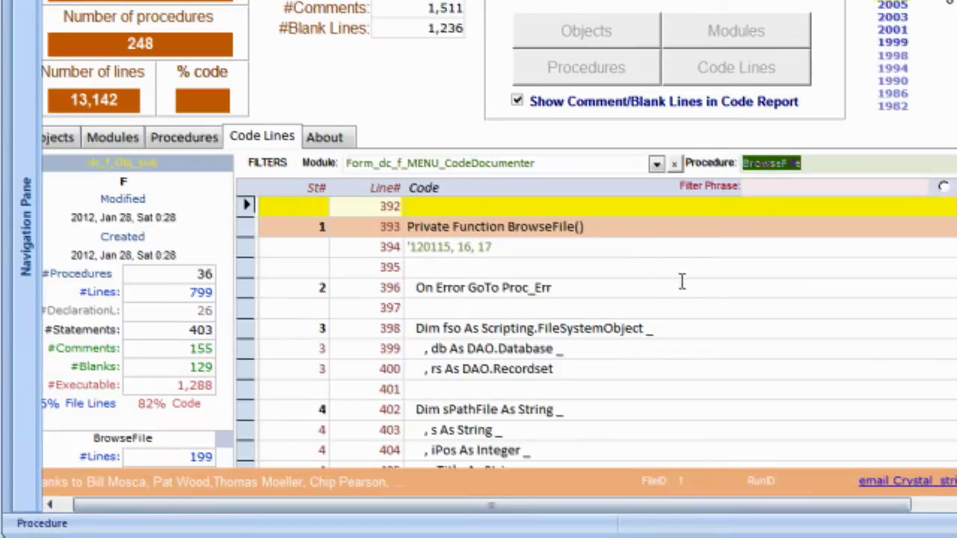
click(649, 266)
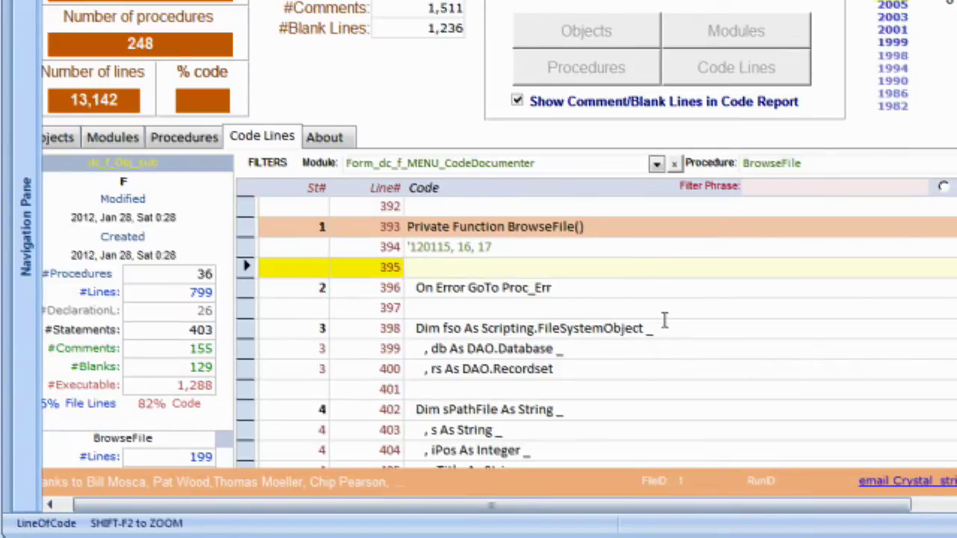
- Step to lines 401 and 407, then switch the Module filter to bas_Crystal_RunSQL_100914
click(702, 389)
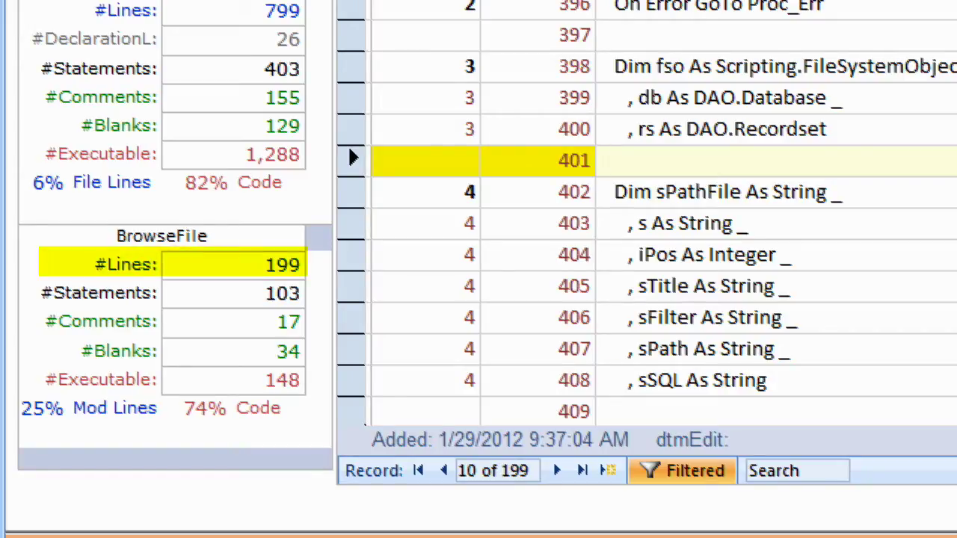
click(704, 349)
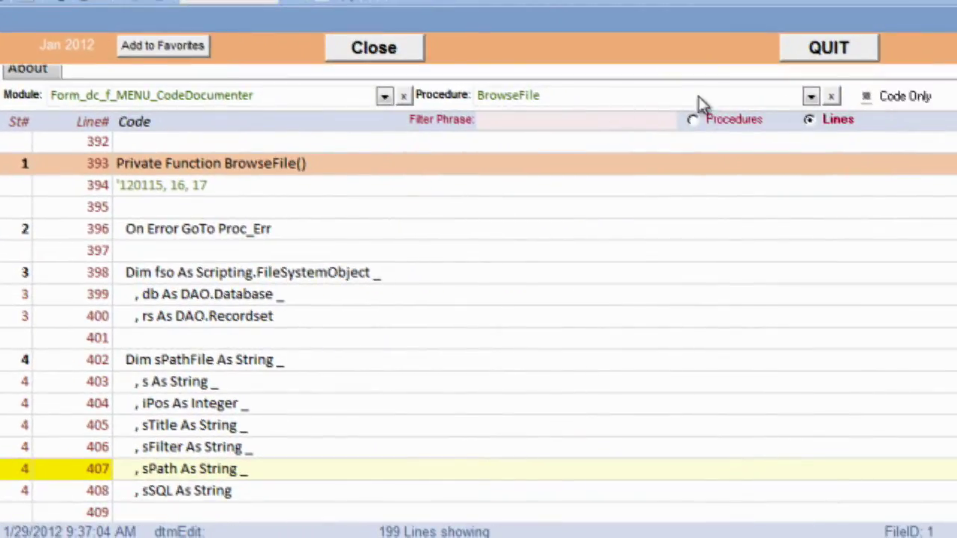
click(384, 97)
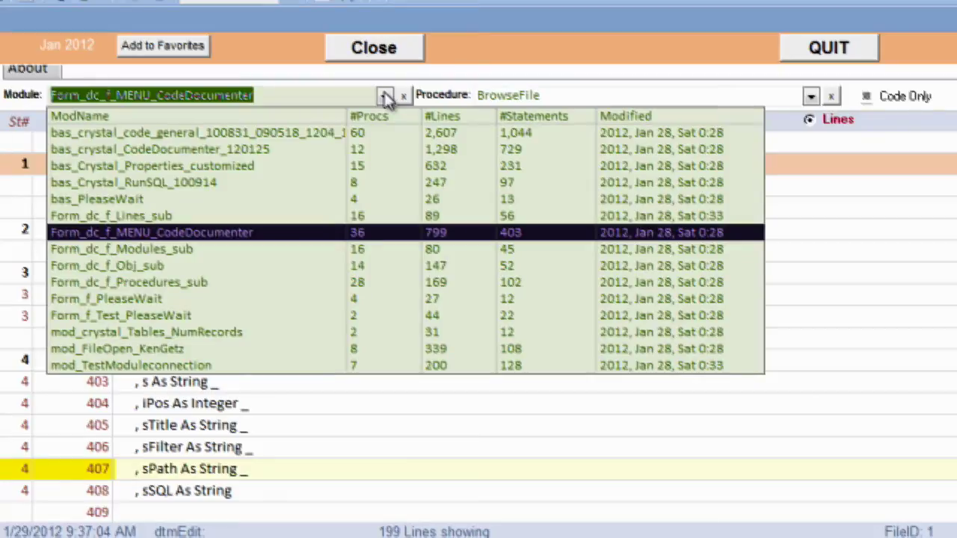
click(183, 190)
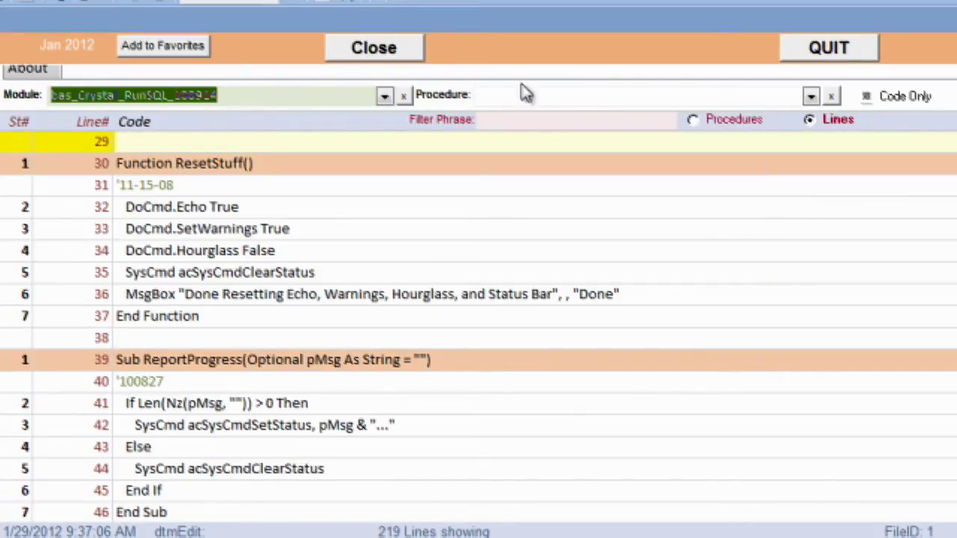
- Clear the Module filter and browse the full Procedure list across all modules
click(811, 95)
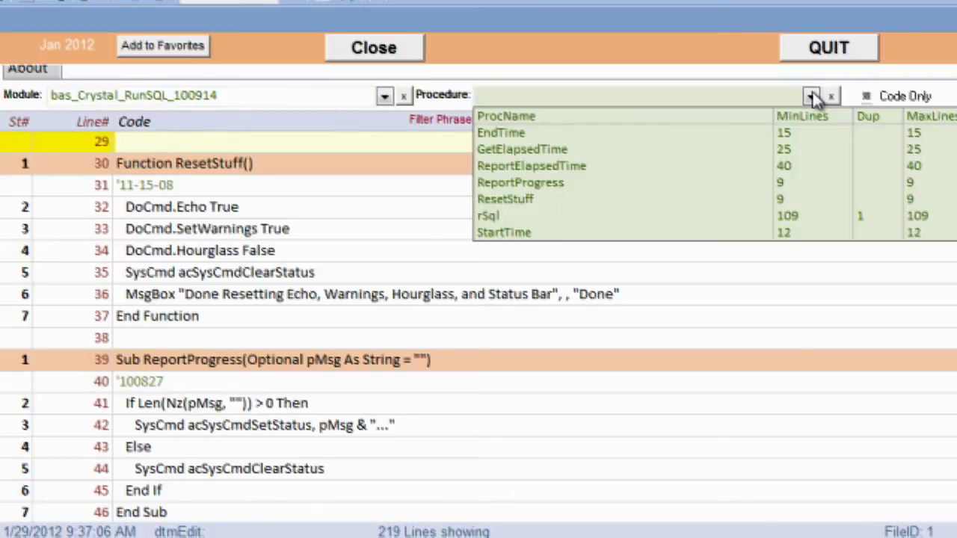
click(404, 96)
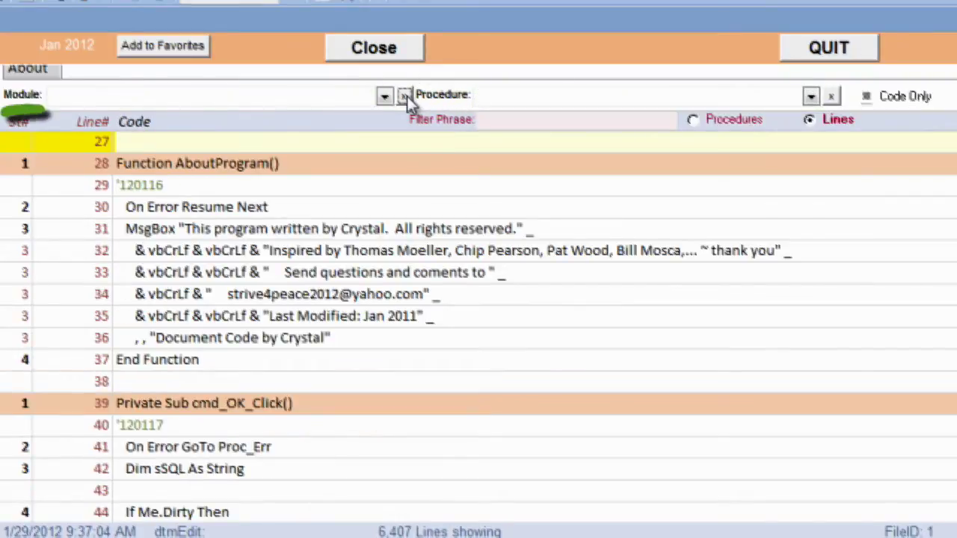
click(811, 96)
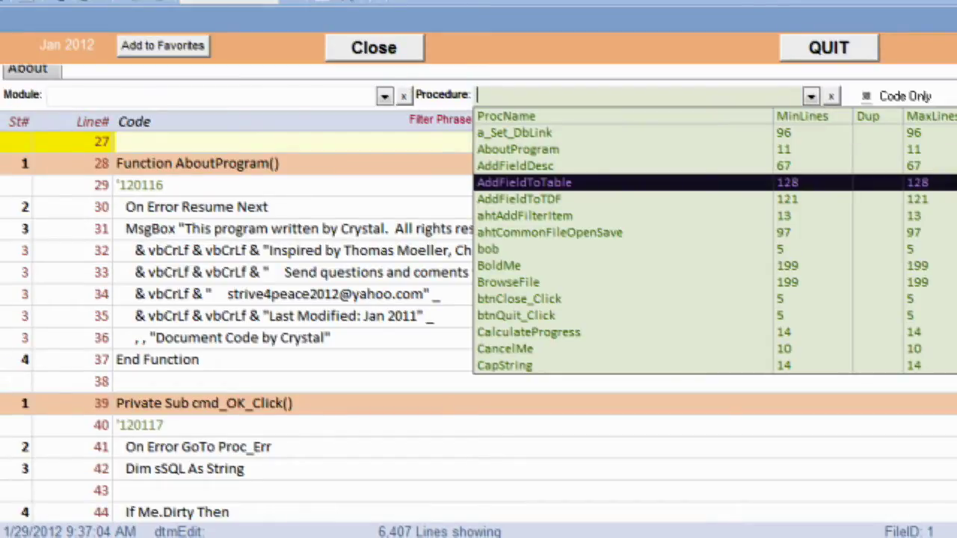
scroll(715, 247, down, 5)
scroll(714, 246, down, 5)
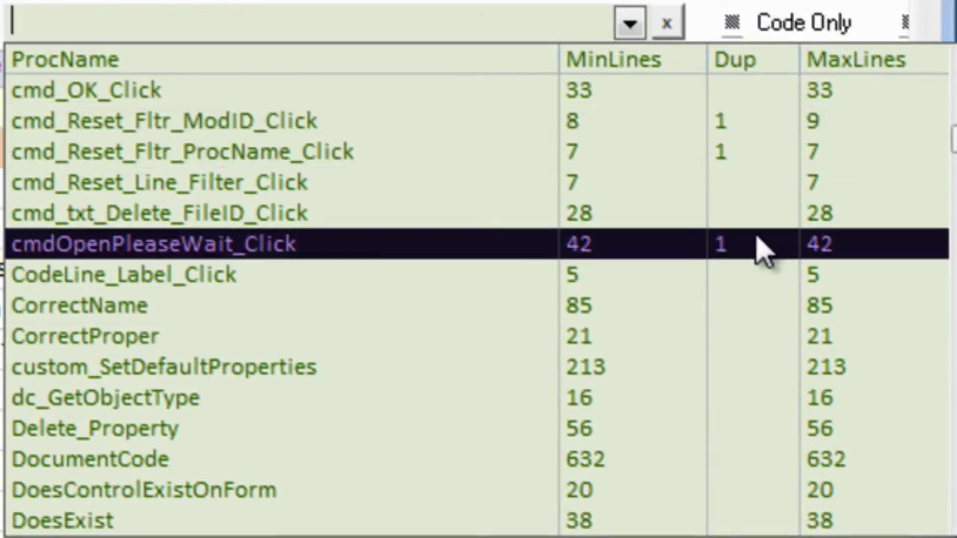
scroll(898, 490, down, 5)
scroll(479, 299, down, 5)
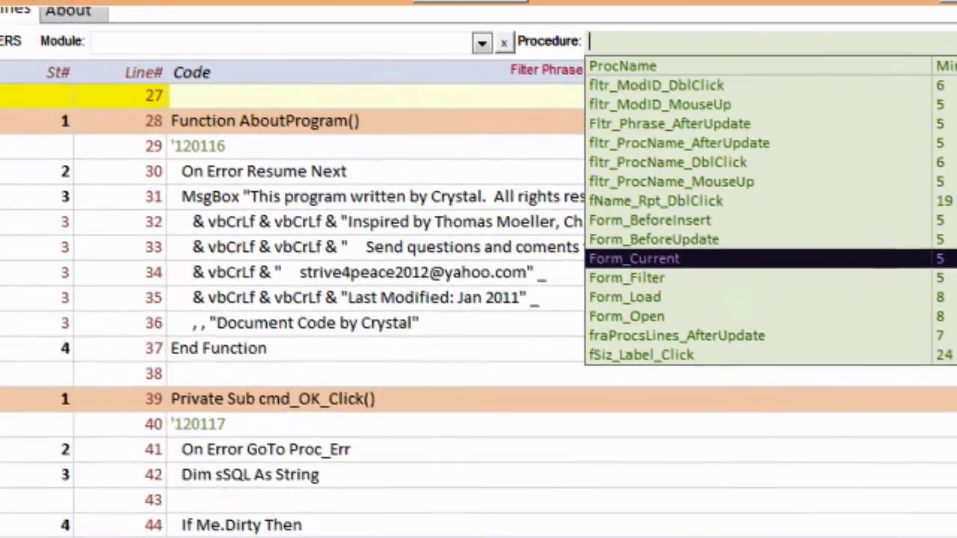
- Filter the code to Form_Current procedures and browse their lines, ending on line 75
click(866, 383)
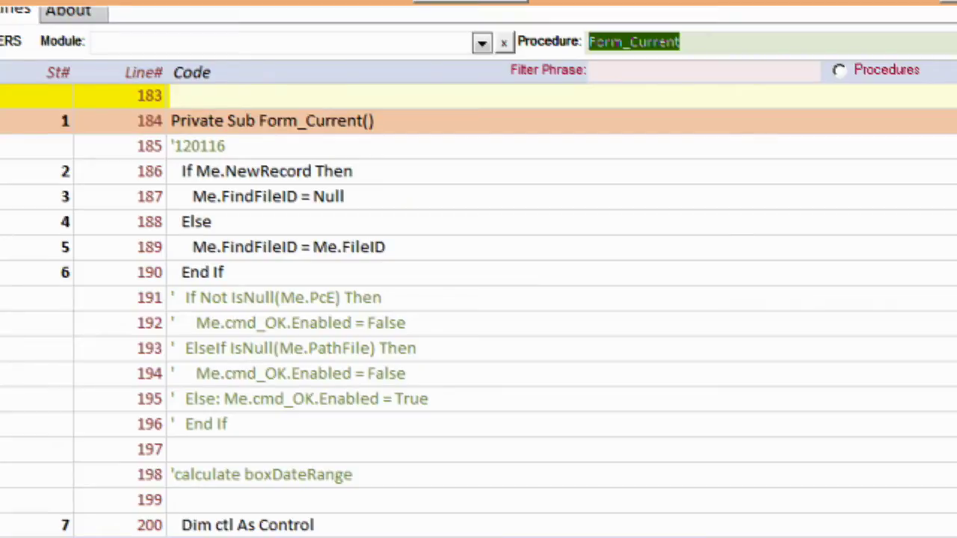
click(225, 272)
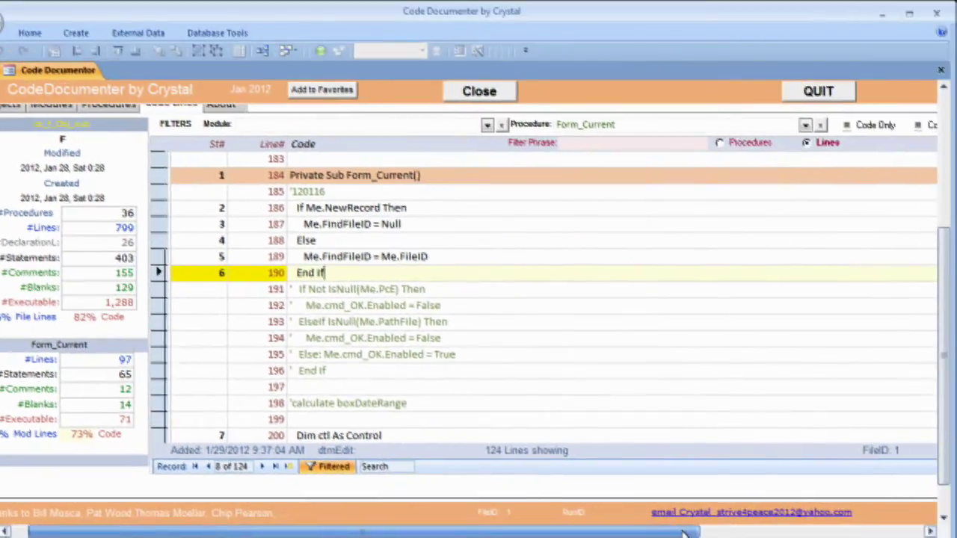
drag(685, 532, 909, 533)
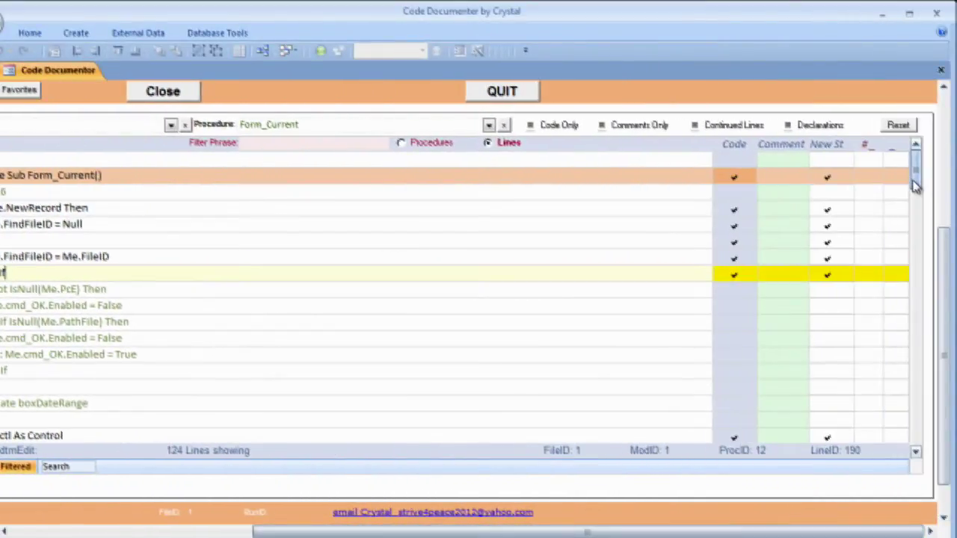
drag(916, 187, 897, 381)
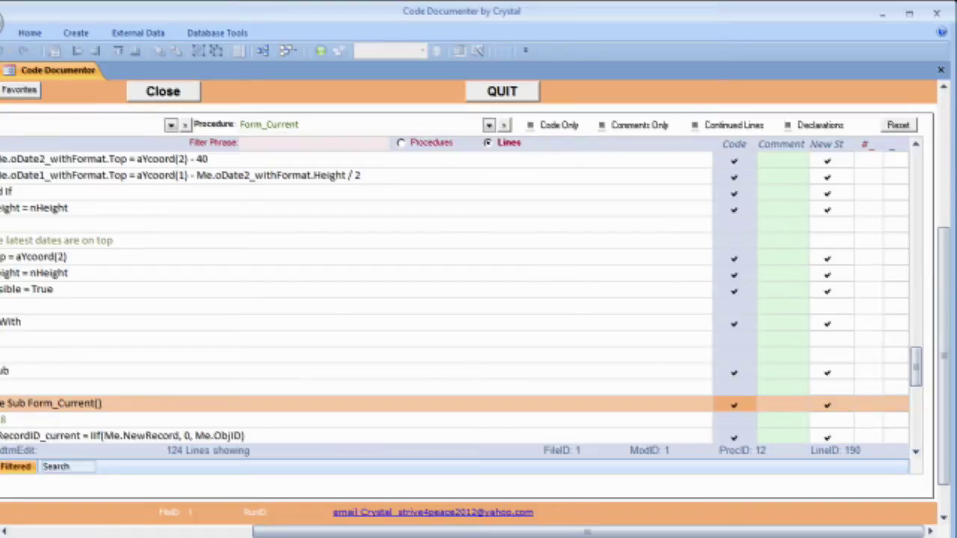
click(157, 534)
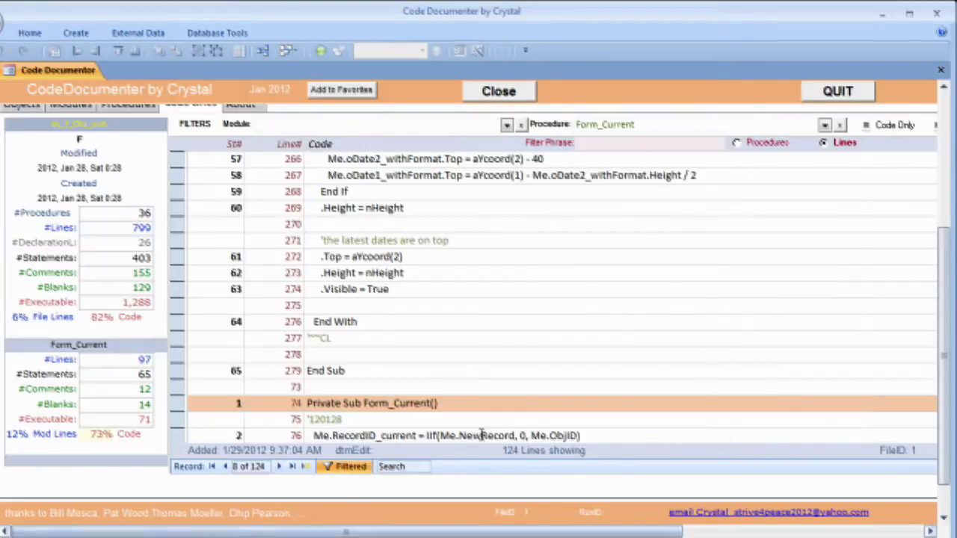
click(529, 423)
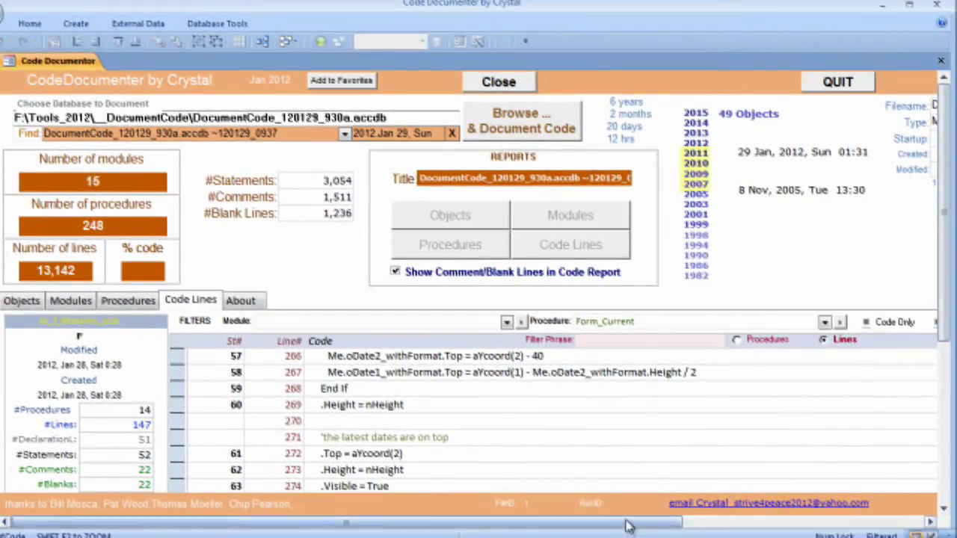
- Return to the Objects list and sort it by Created, then by Modified date
scroll(478, 300, right, 5)
scroll(479, 299, right, 3)
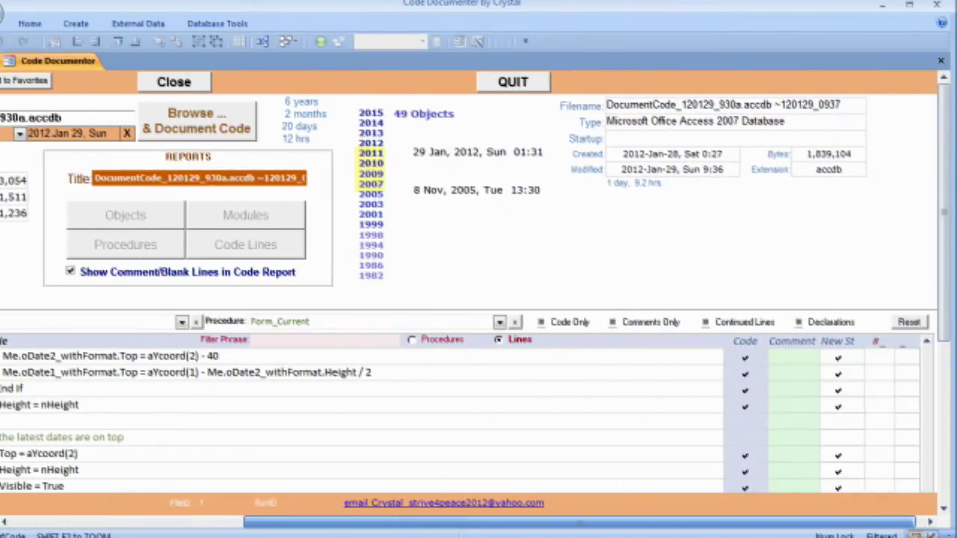
scroll(868, 522, right, 1)
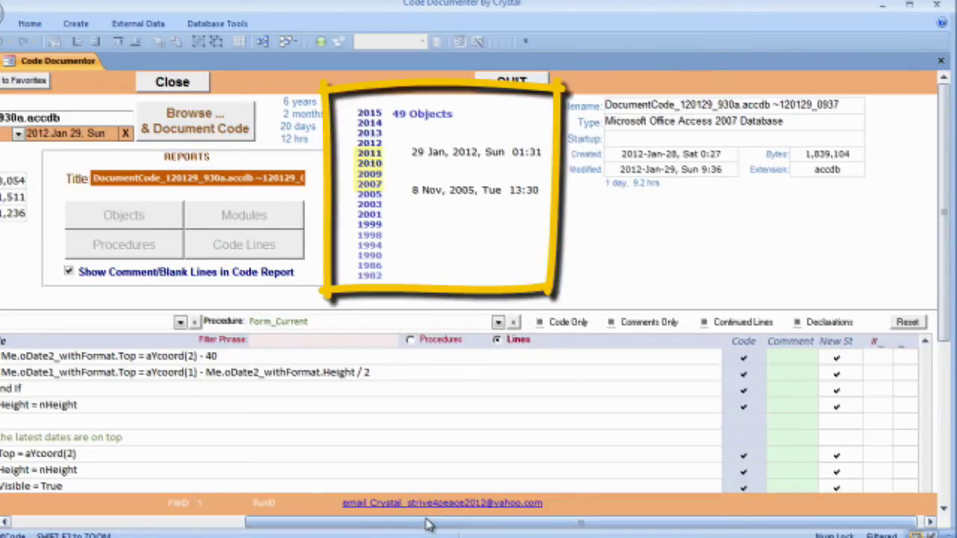
drag(430, 523, 149, 525)
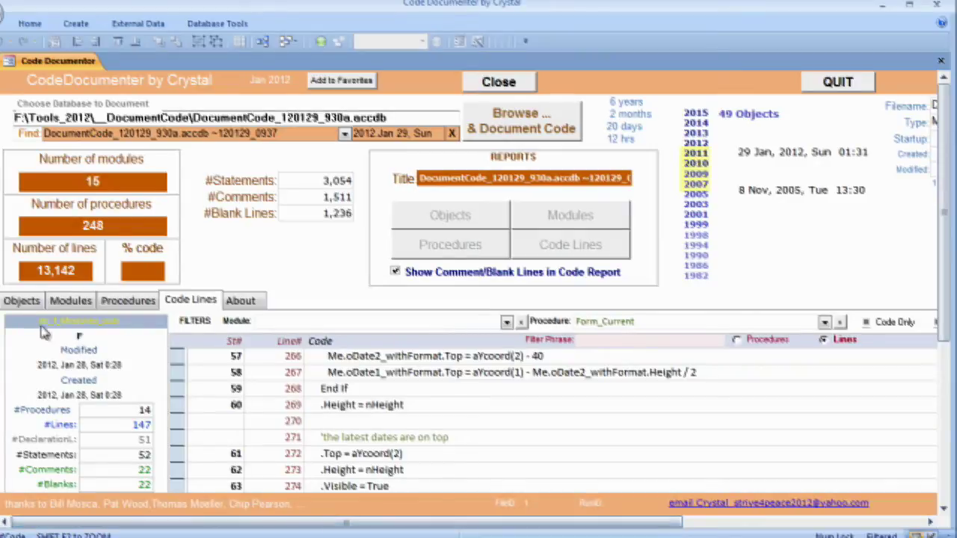
click(21, 300)
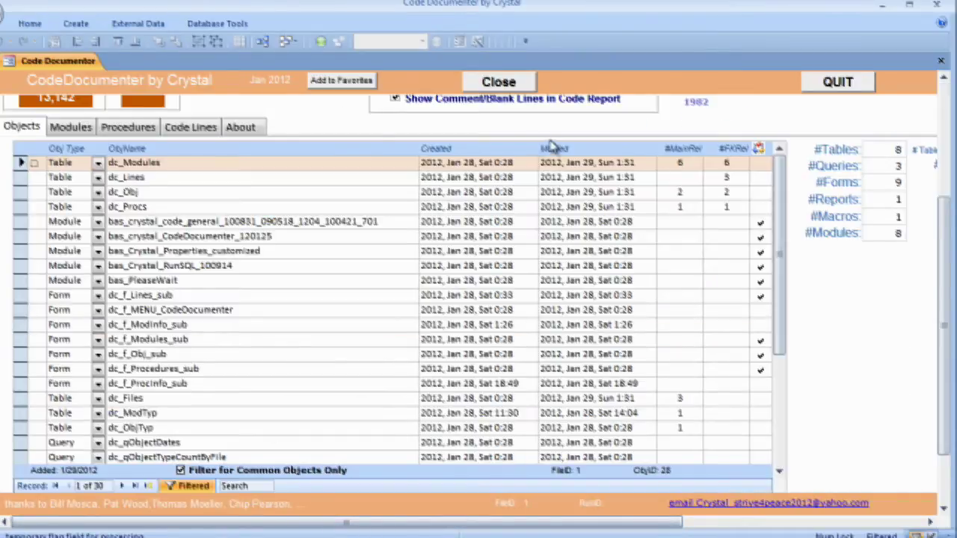
click(446, 154)
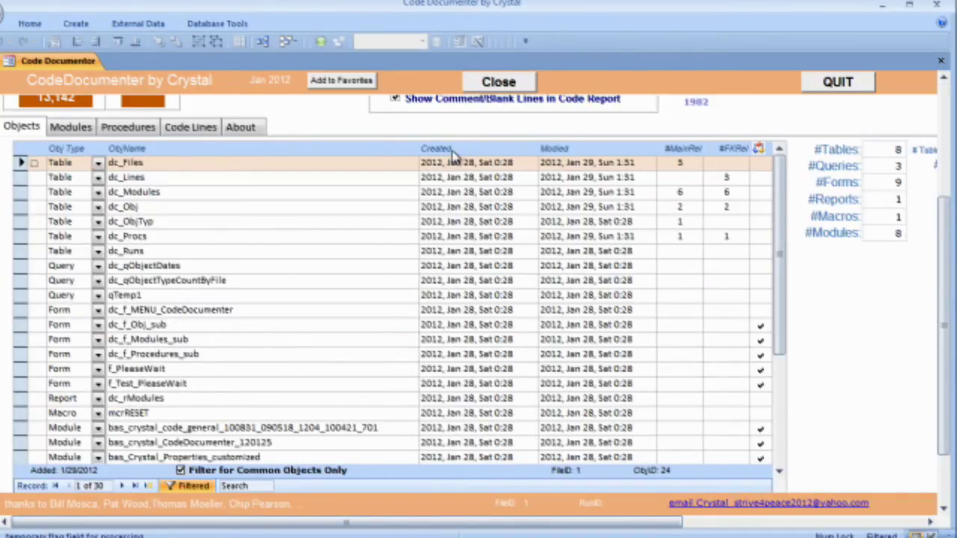
click(554, 150)
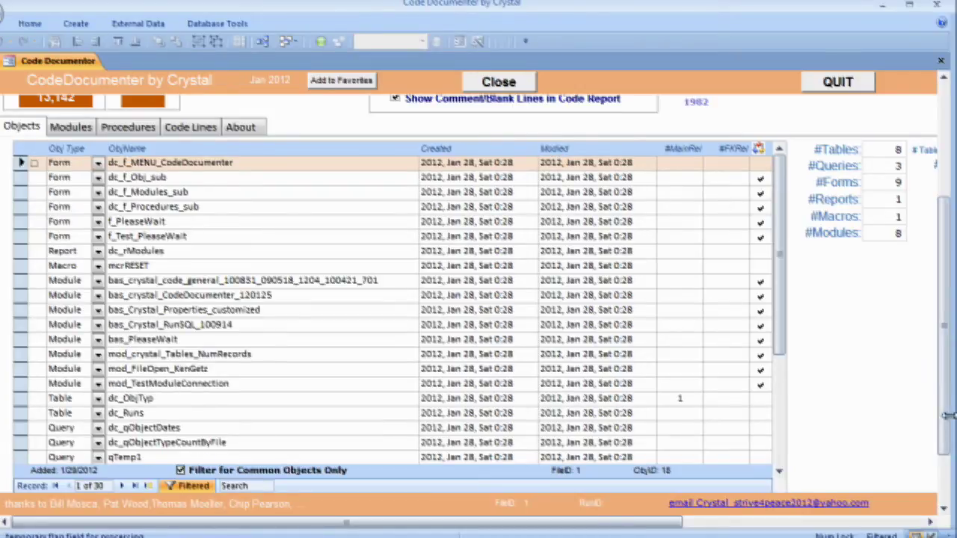
scroll(946, 431, up, 3)
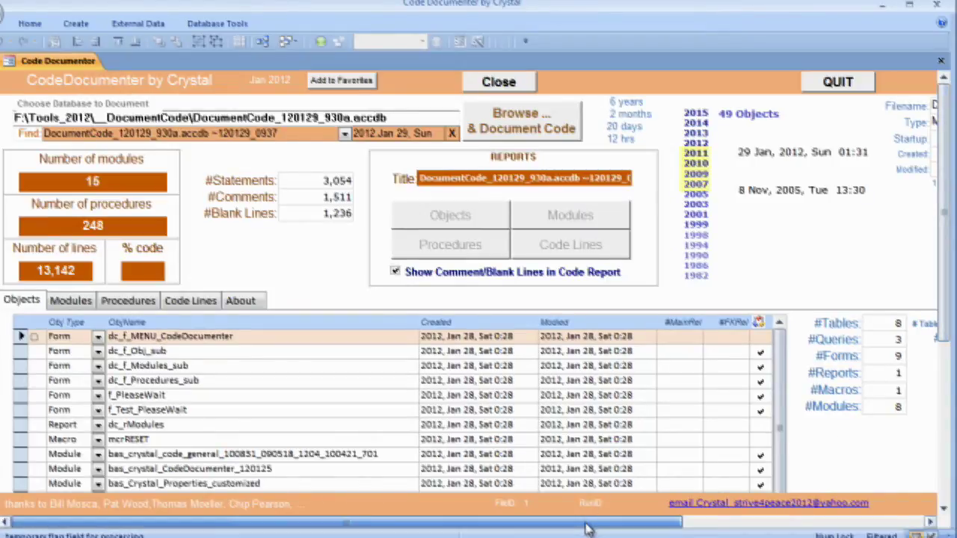
drag(594, 520, 833, 520)
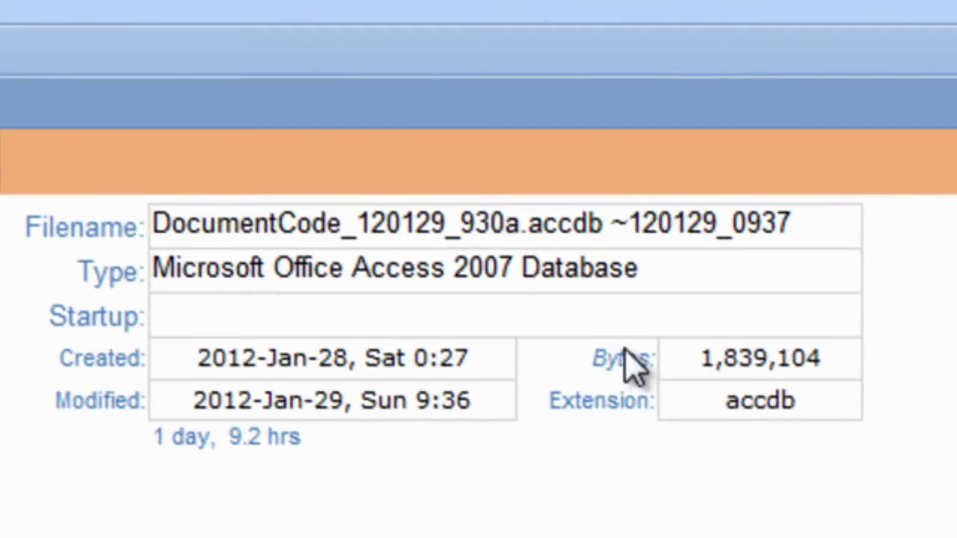
- Cycle the file size display from bytes to KB and then to MB
click(633, 363)
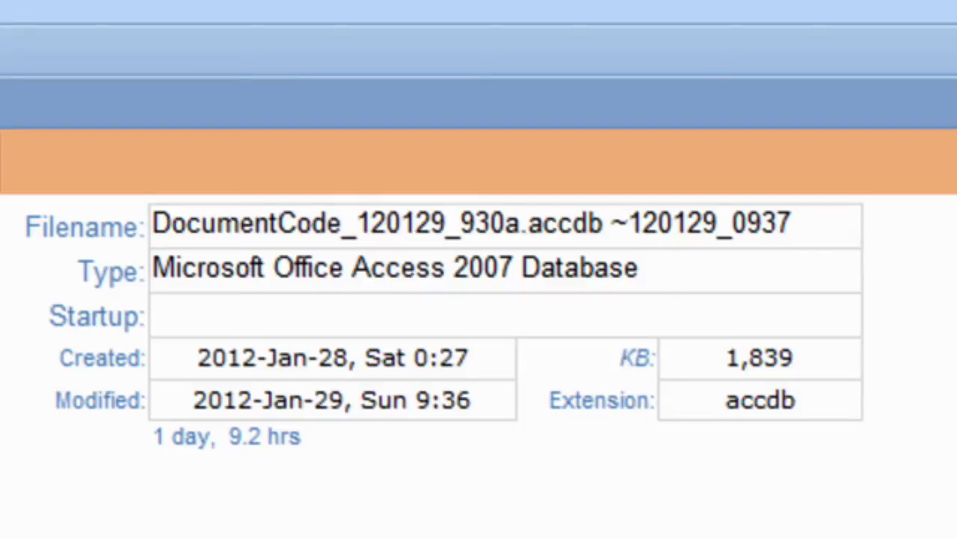
click(640, 360)
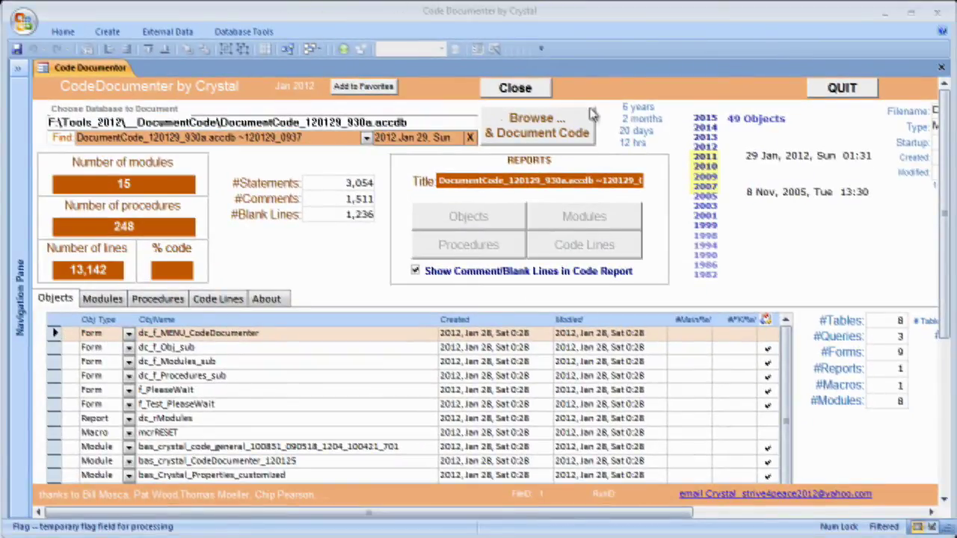
- Document Analyzer2007_120107.accdb from the _Analyzer2K_2010 folder and dismiss the timing message
click(524, 129)
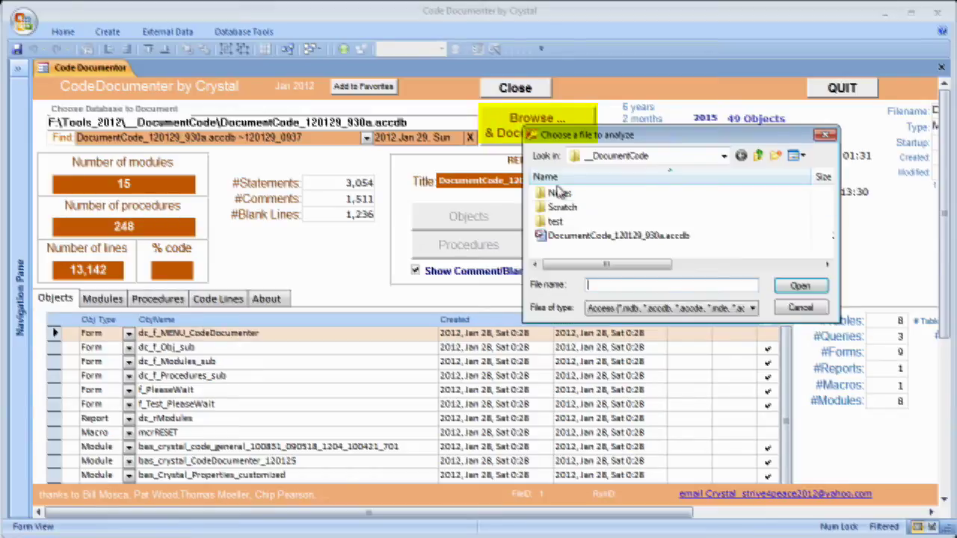
text(F:\Tools_2012\_Analyzer2K_2010)
key(Return)
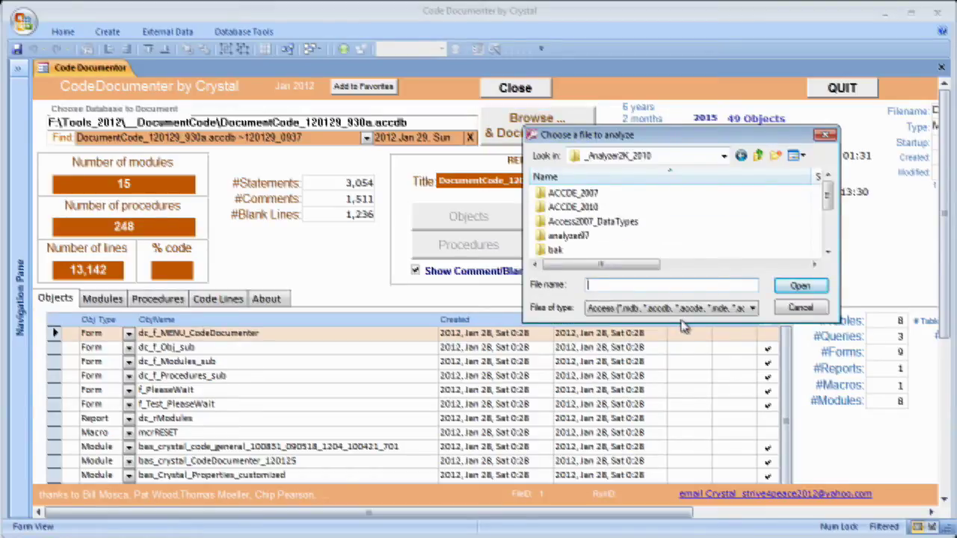
drag(828, 203, 830, 246)
click(636, 236)
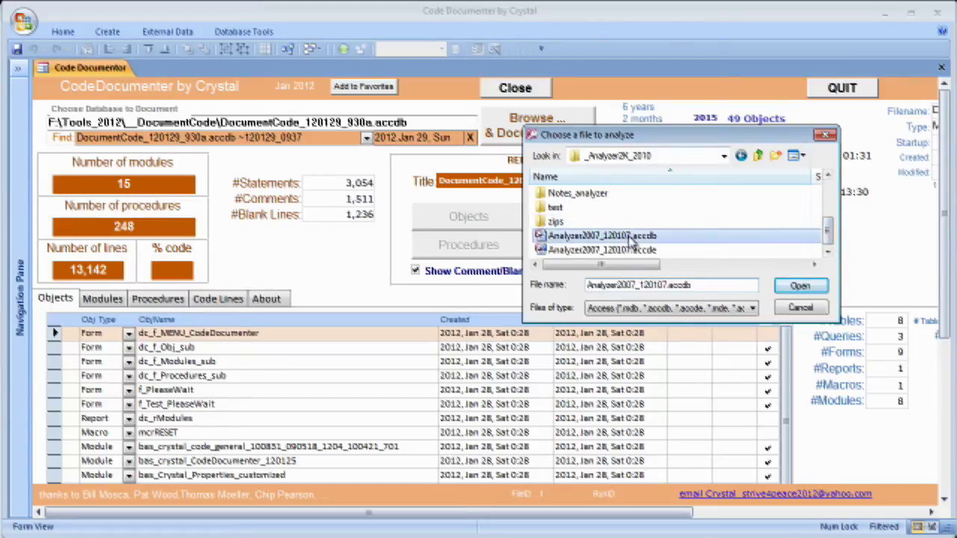
click(800, 287)
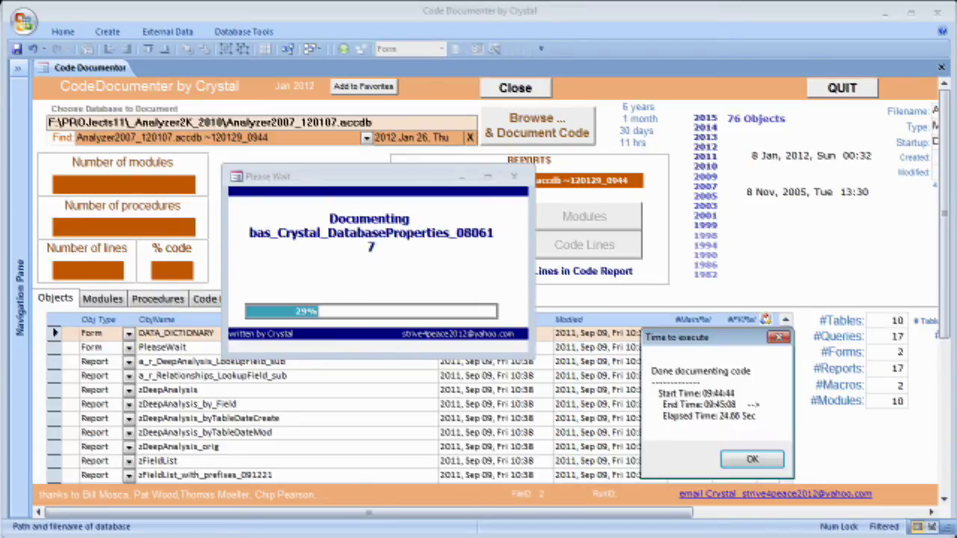
click(748, 459)
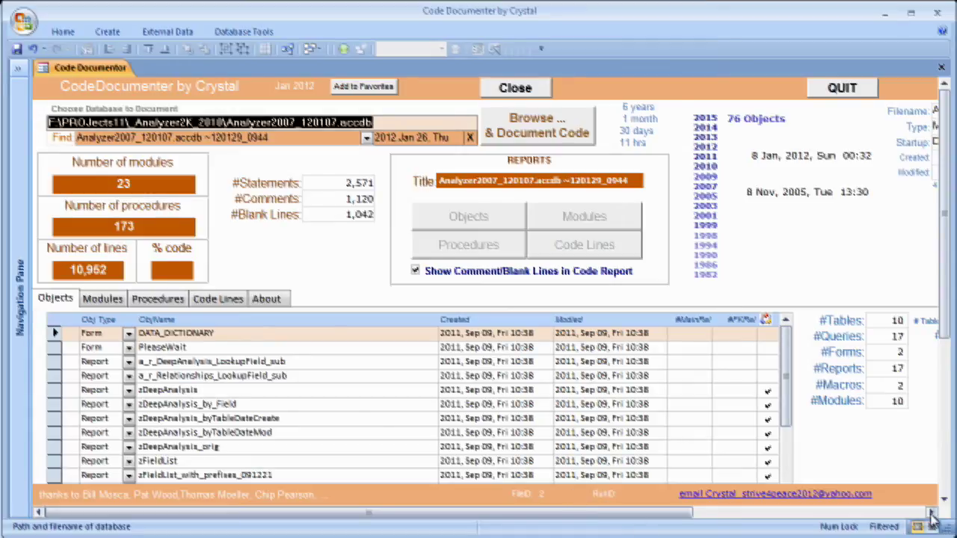
- Review the Analyzer file details, then list its 23 modules with their counts
click(931, 513)
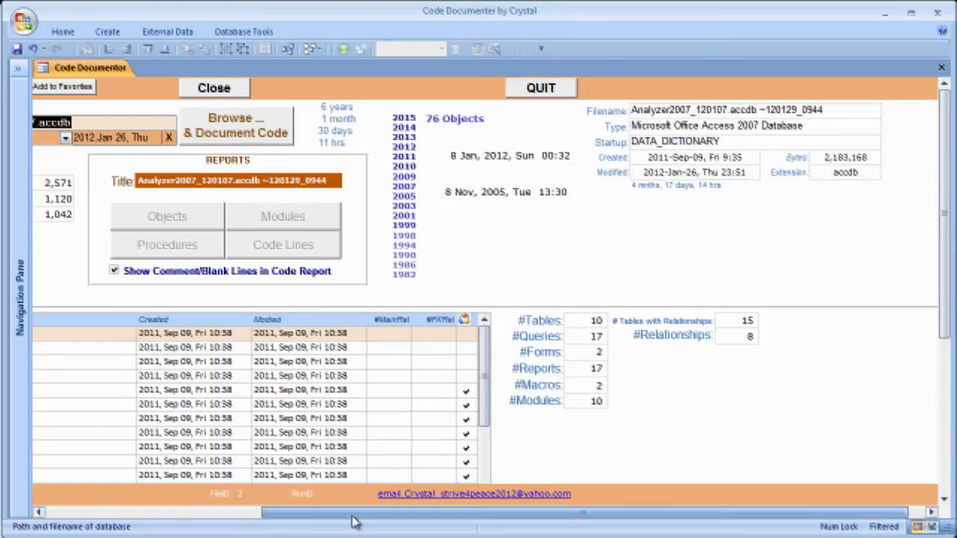
drag(353, 510, 87, 504)
click(100, 299)
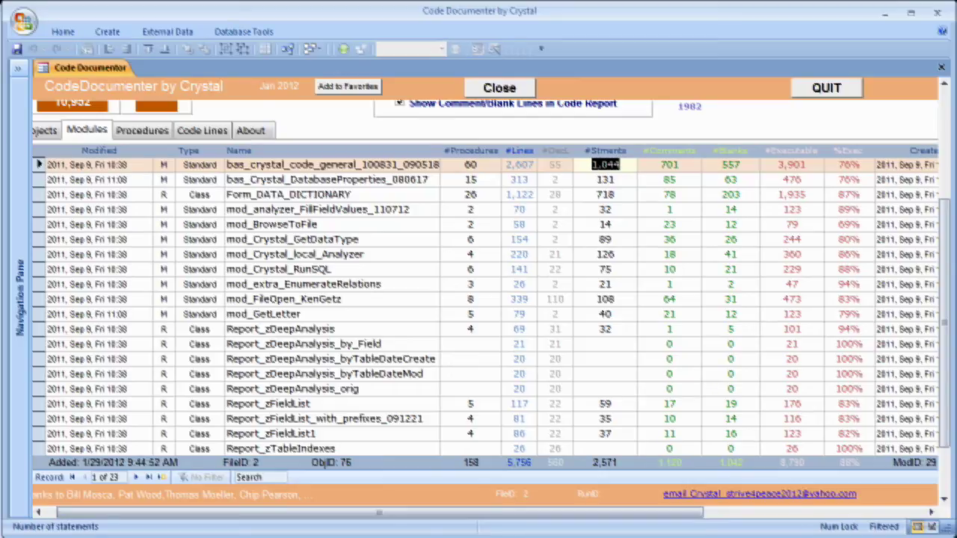
- Go through the Procedures tab to the Code Lines view
click(142, 129)
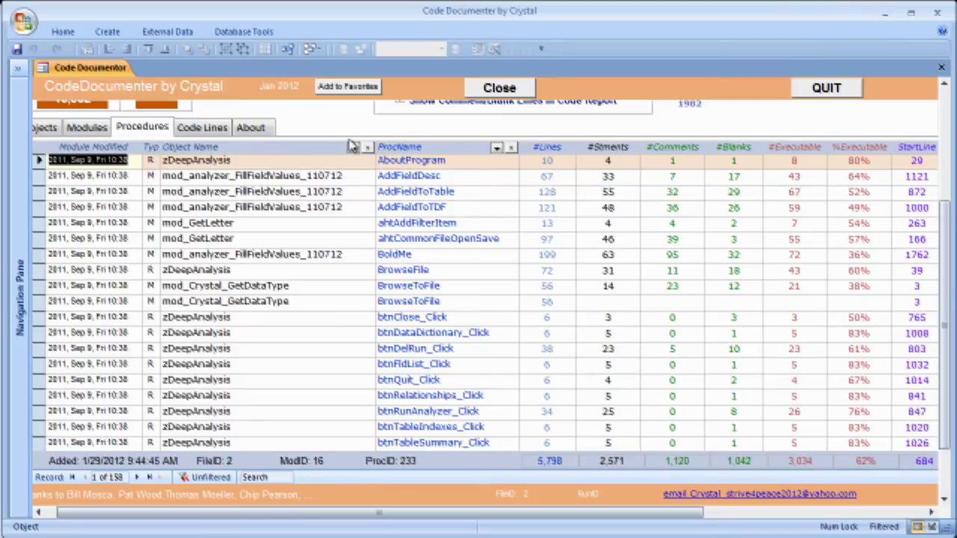
click(208, 129)
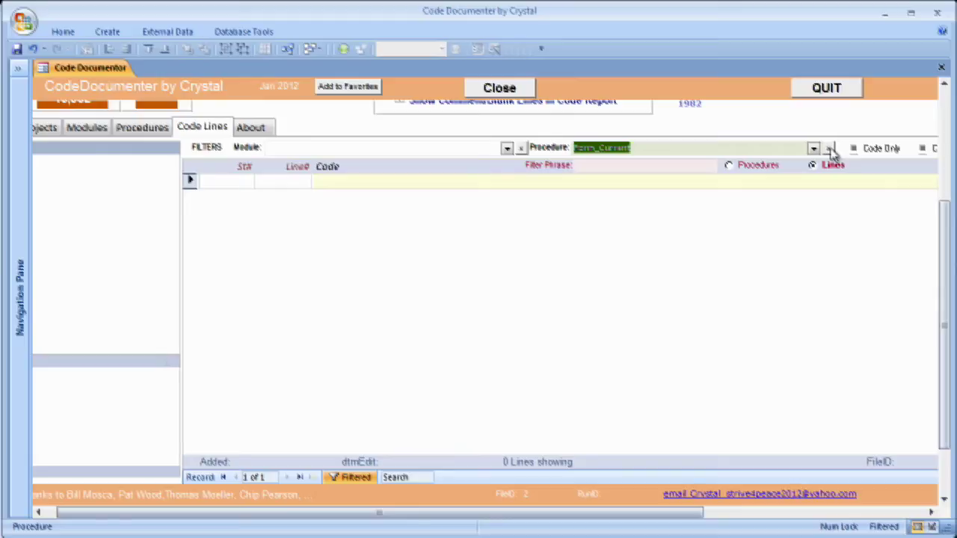
- Clear the Form_Current procedure filter and page through all 5,196 code lines
click(830, 148)
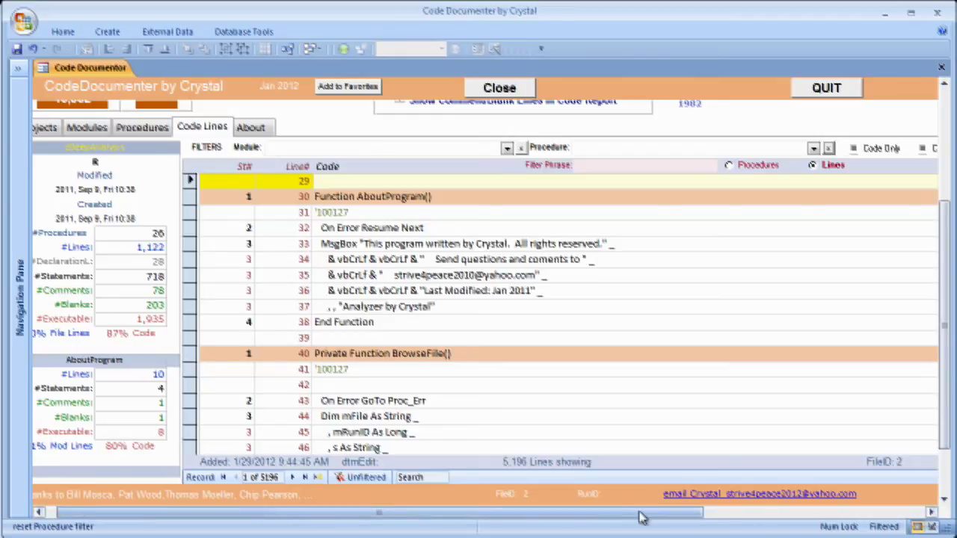
click(914, 447)
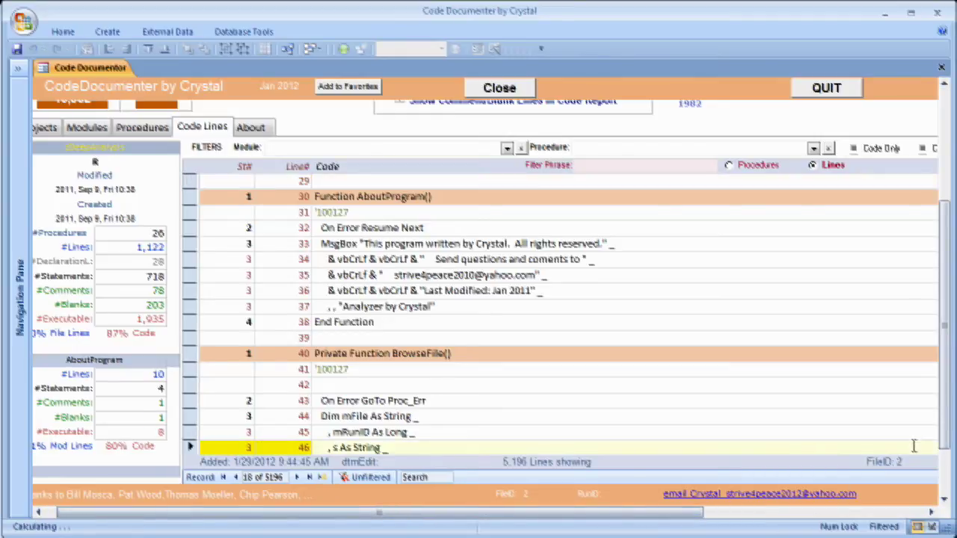
key(Page_Down)
key(Page_Down)
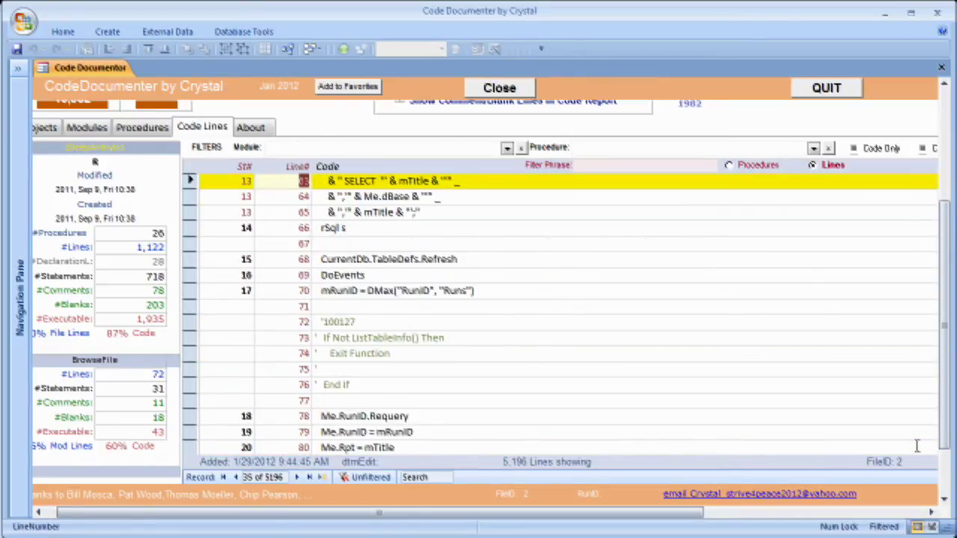
key(Page_Down)
key(Page_Down)
key(Page_Down)
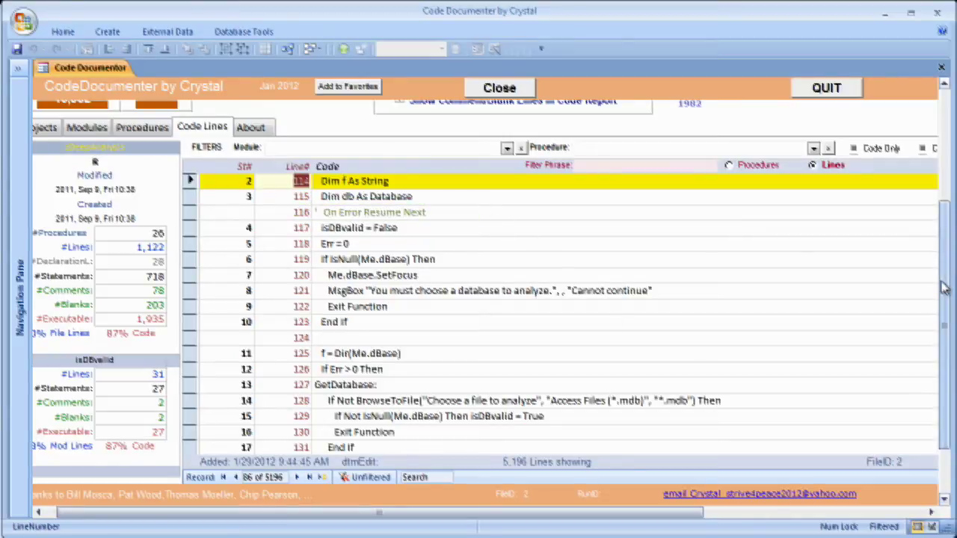
scroll(944, 288, up, 3)
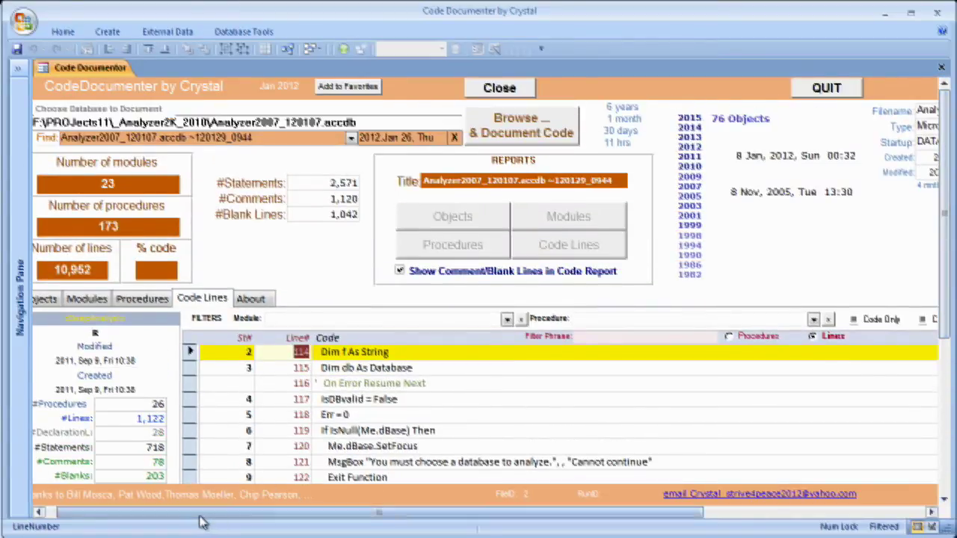
drag(202, 522, 189, 521)
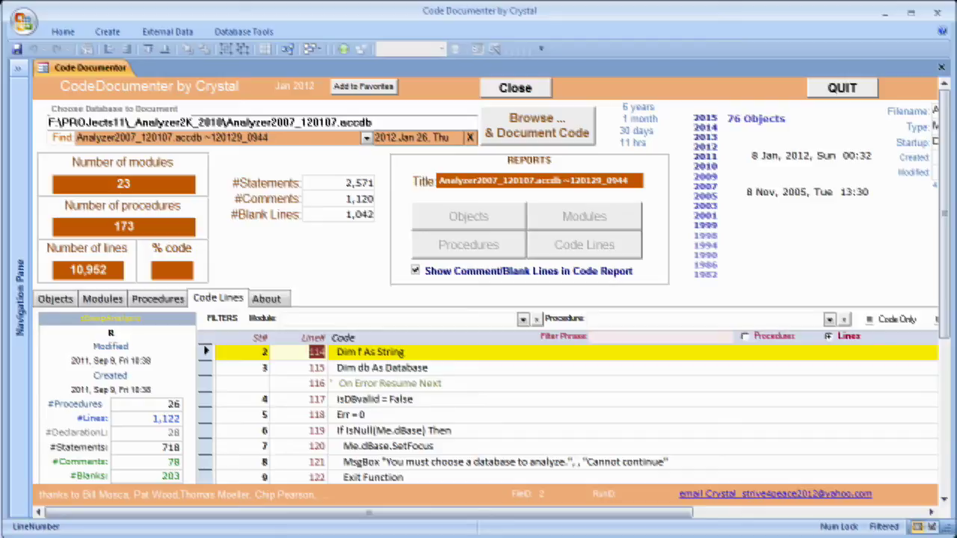
- Display the About tab with developer credits, donation request and website link
click(266, 298)
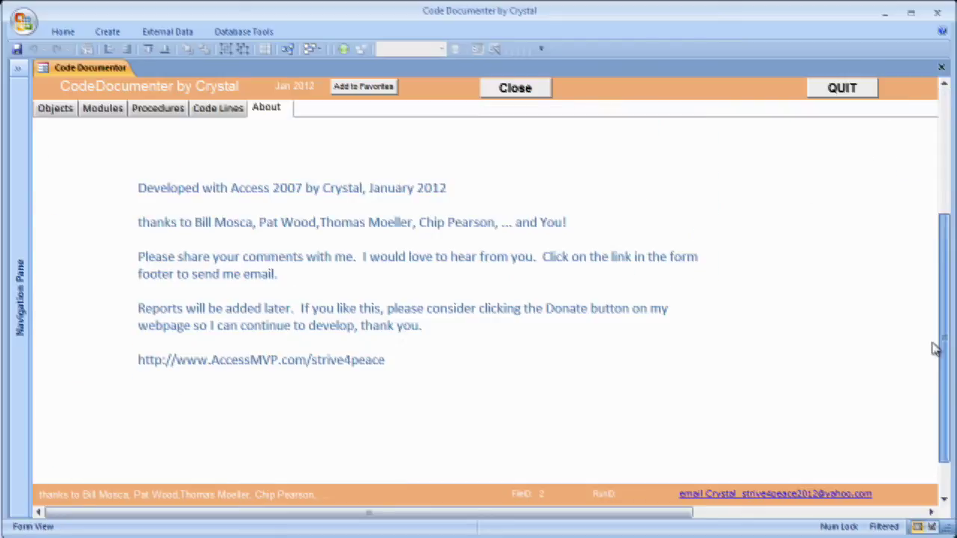